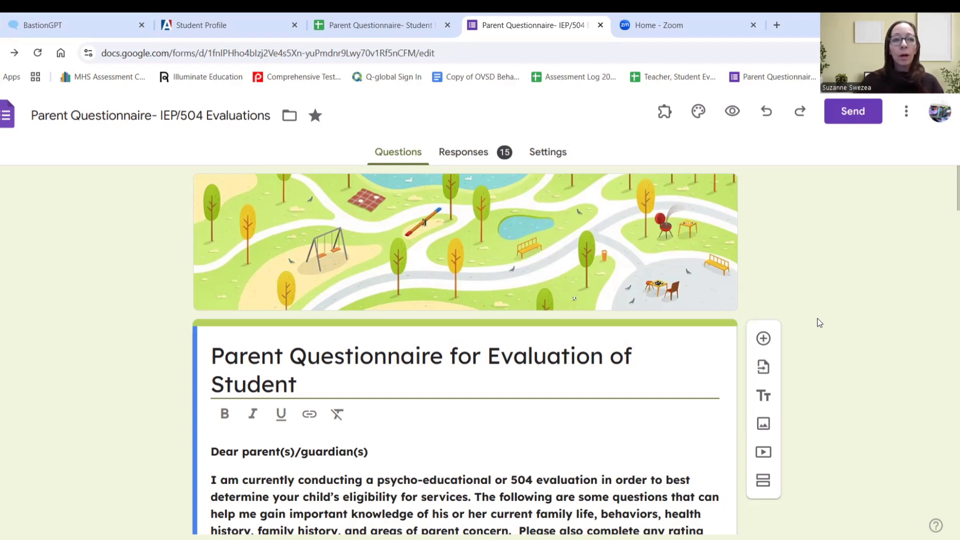
Review the parent questionnaire form from its introductory letter through the background, behavior, school and academic questions to the closing message.
scroll(819, 322, "down", 3)
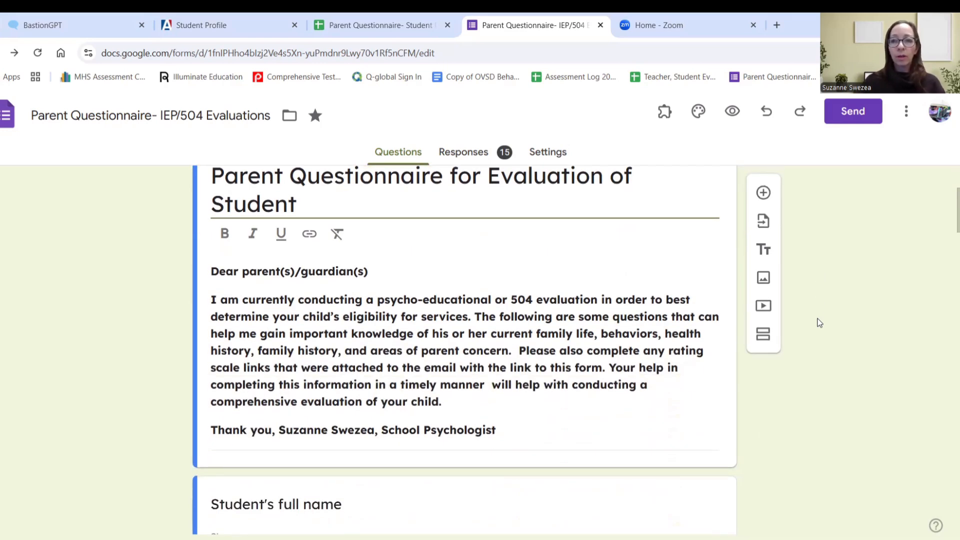
scroll(819, 323, "down", 5)
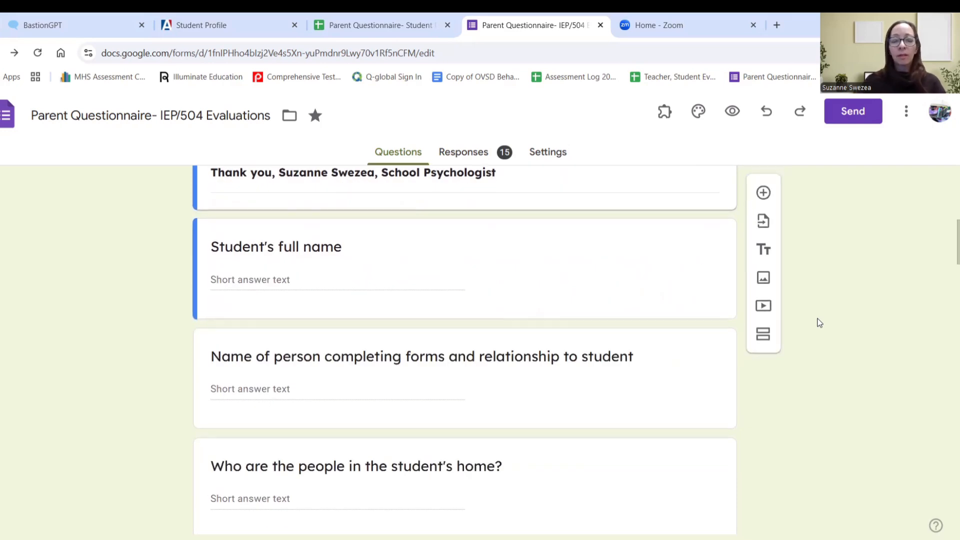
scroll(819, 323, "down", 4)
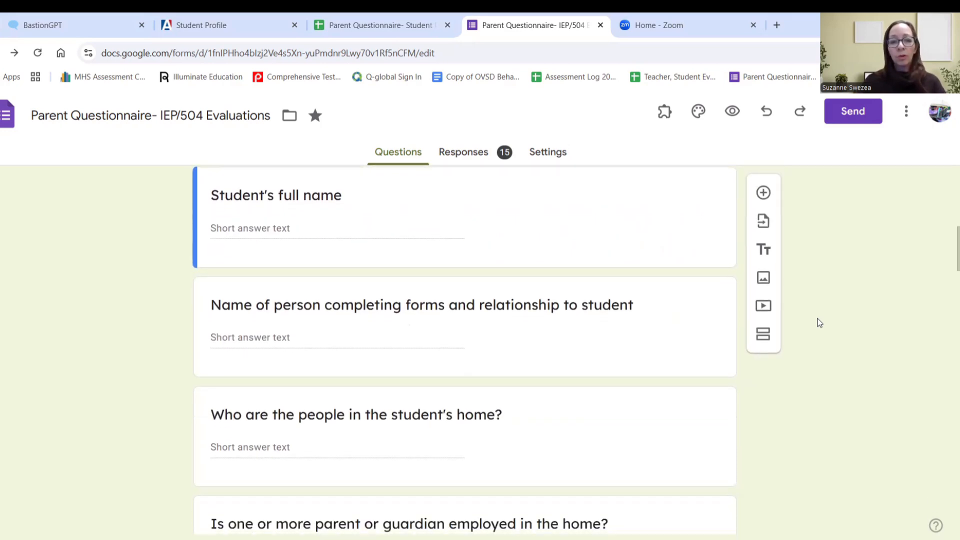
scroll(819, 323, "down", 2)
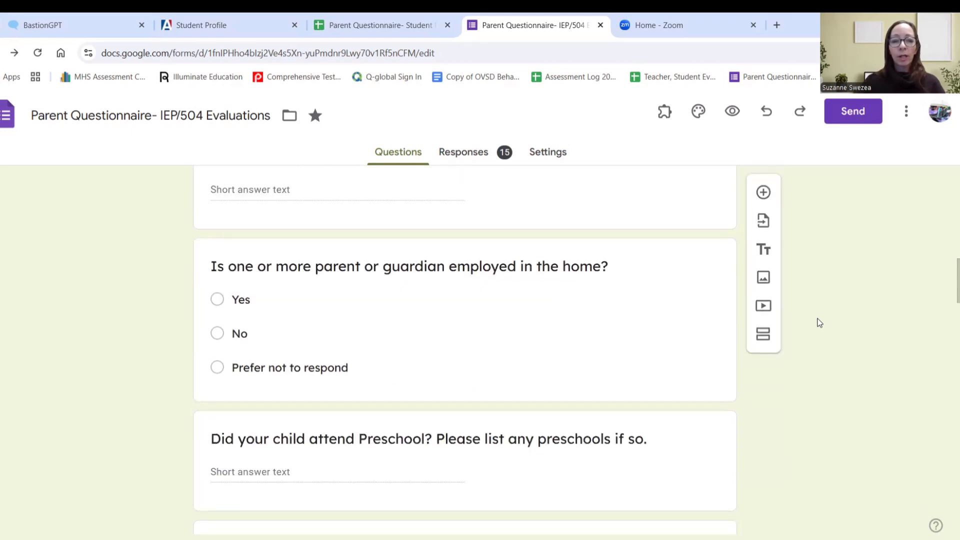
scroll(819, 323, "down", 1)
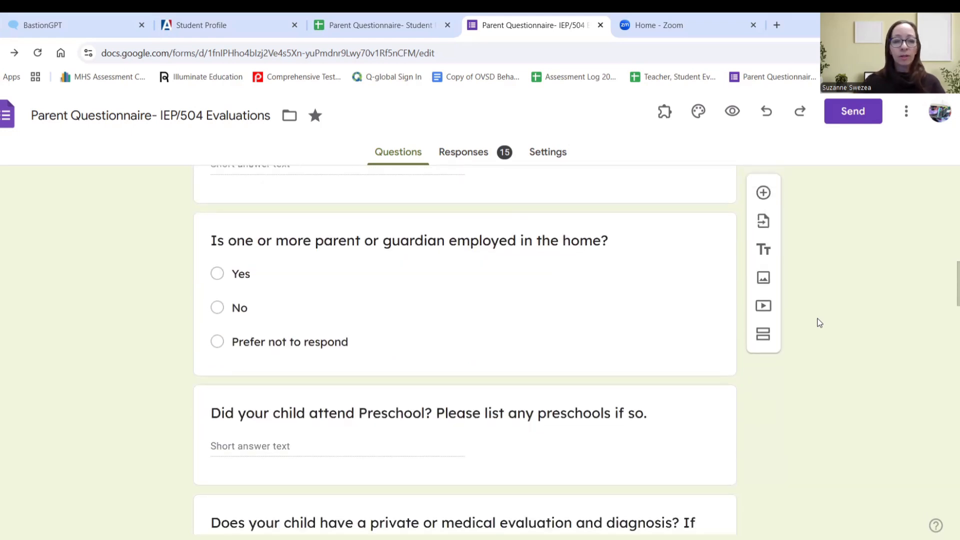
scroll(819, 322, "down", 4)
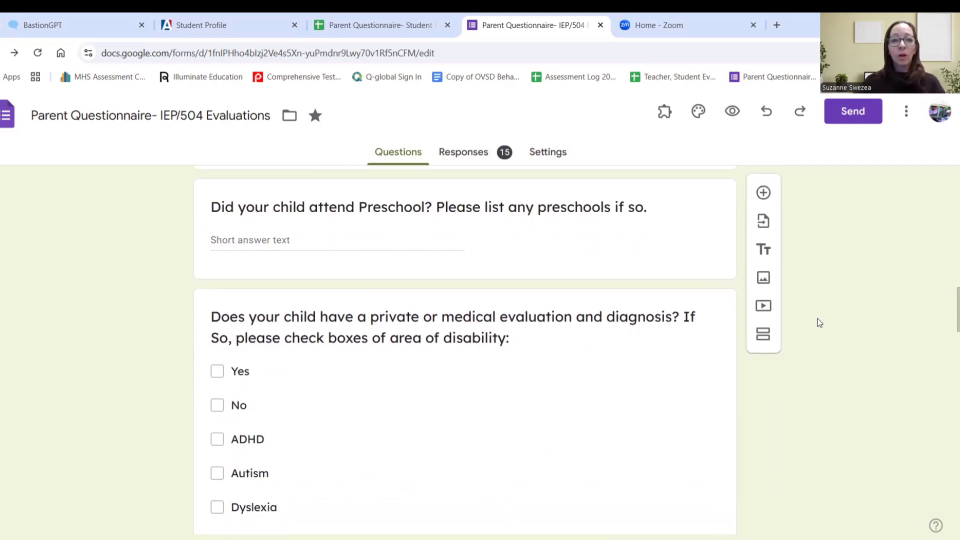
scroll(819, 322, "down", 7)
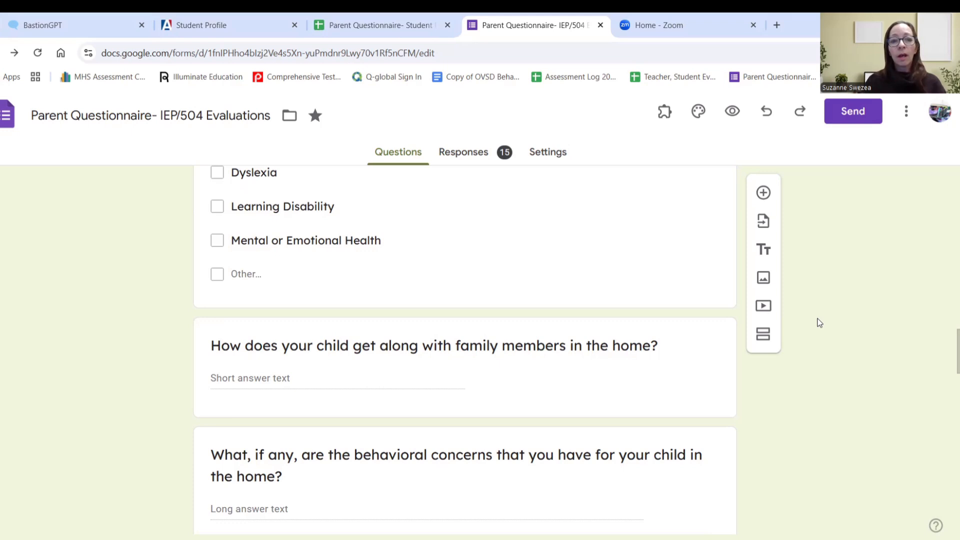
scroll(819, 323, "down", 5)
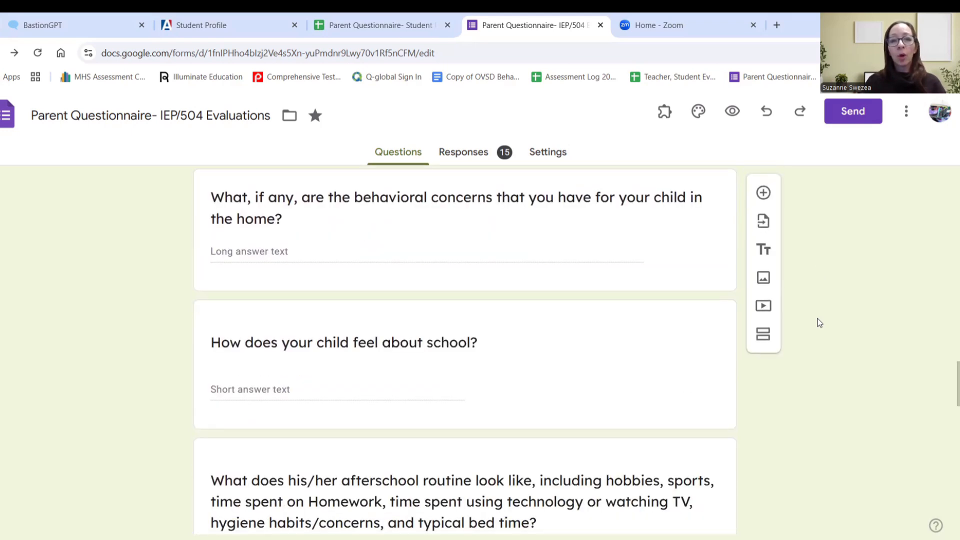
scroll(819, 323, "down", 1)
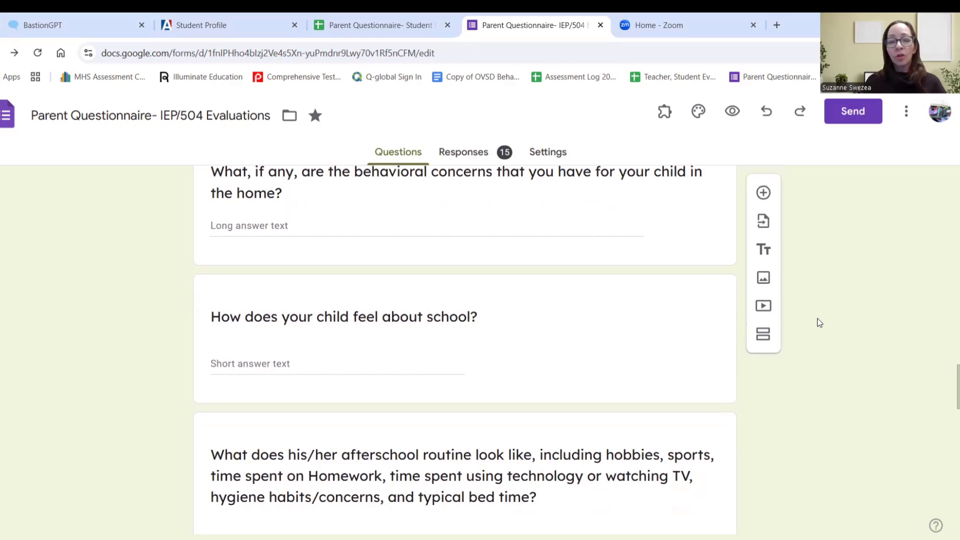
scroll(819, 322, "down", 2)
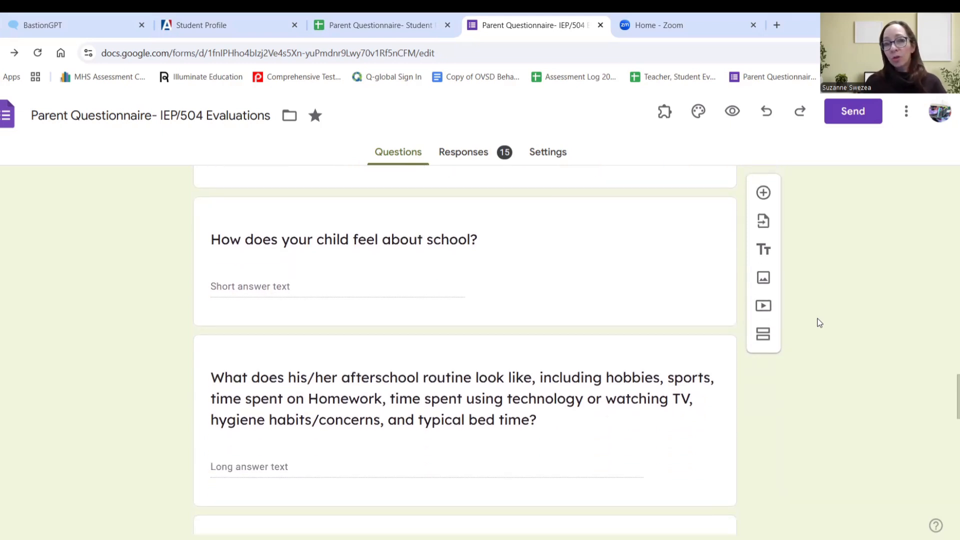
scroll(820, 323, "down", 4)
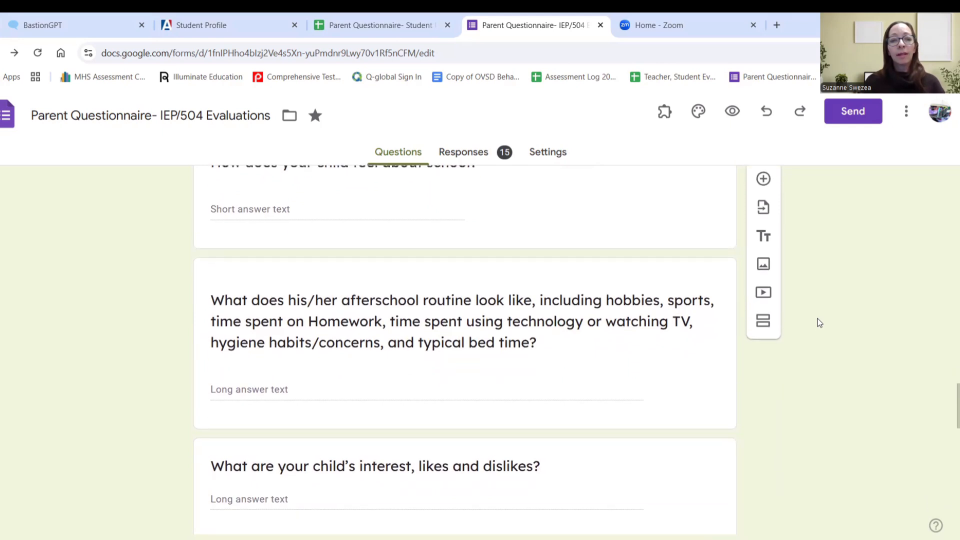
scroll(819, 323, "down", 5)
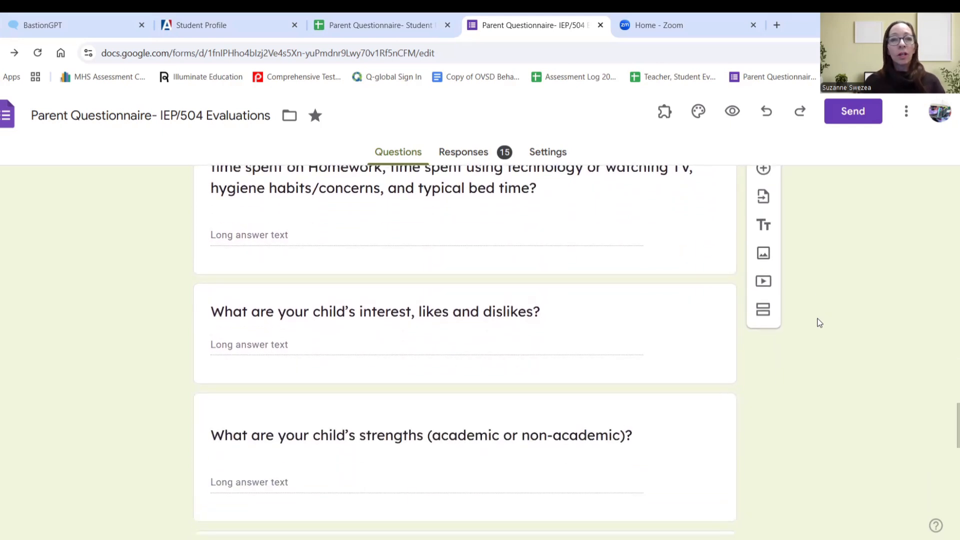
scroll(819, 322, "down", 3)
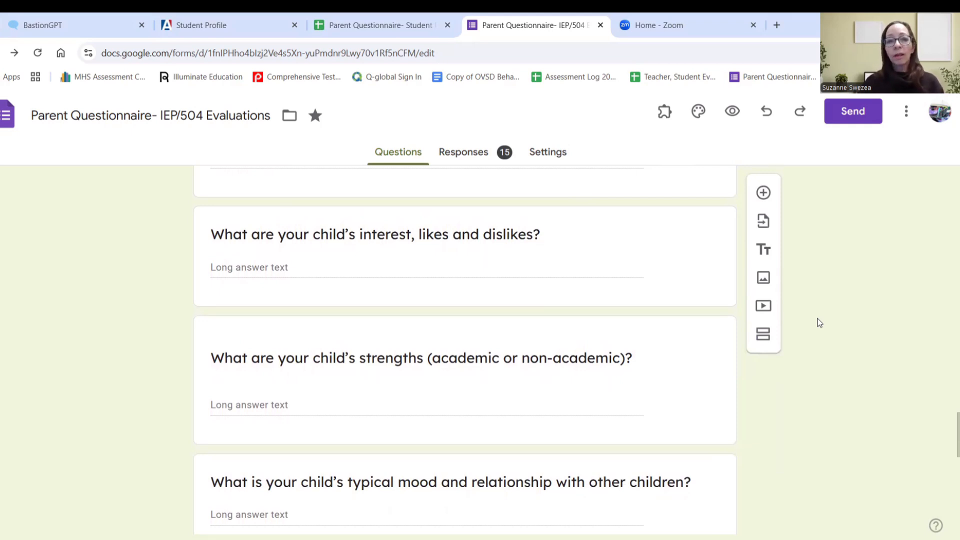
scroll(819, 322, "down", 10)
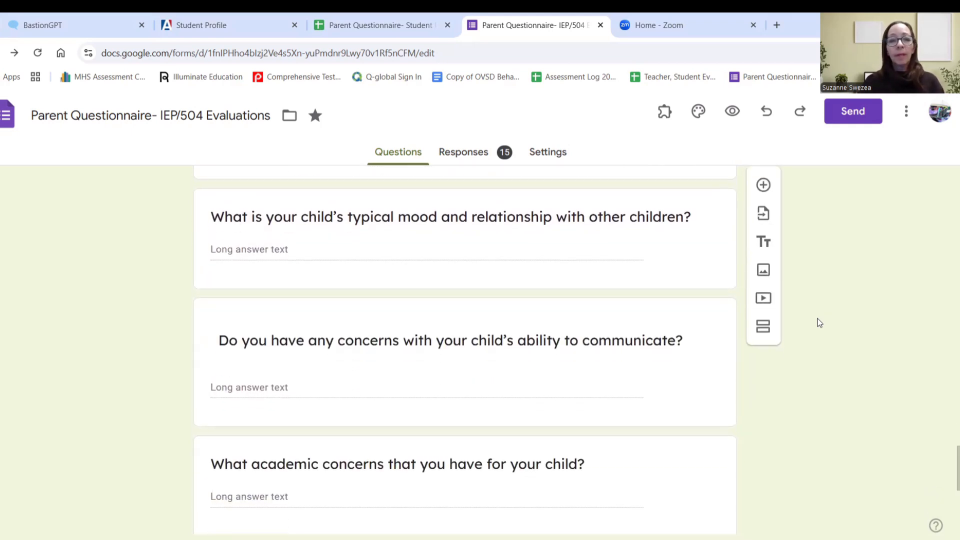
scroll(819, 323, "down", 1)
scroll(819, 322, "down", 7)
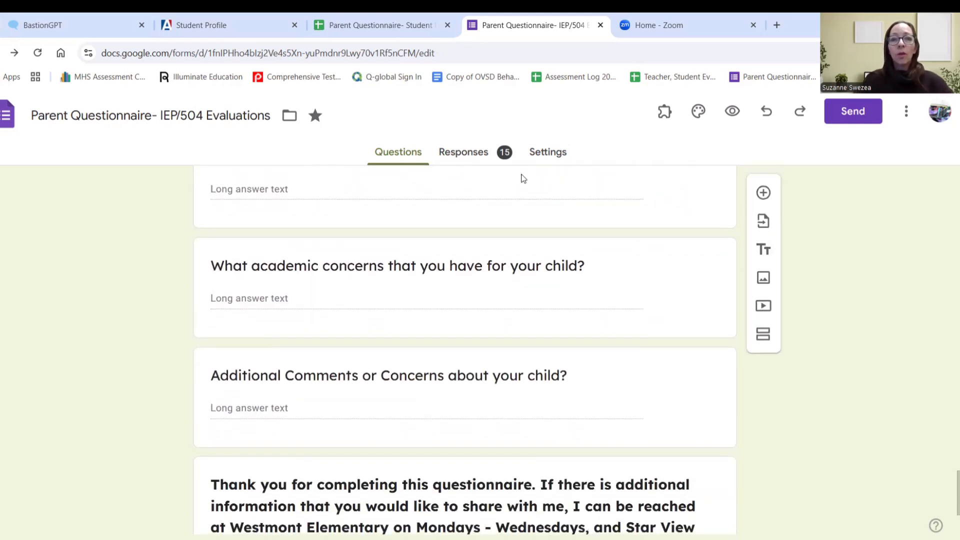
In the questionnaire responses spreadsheet, fill the entire header row of questions with cyan.
left_click(343, 28)
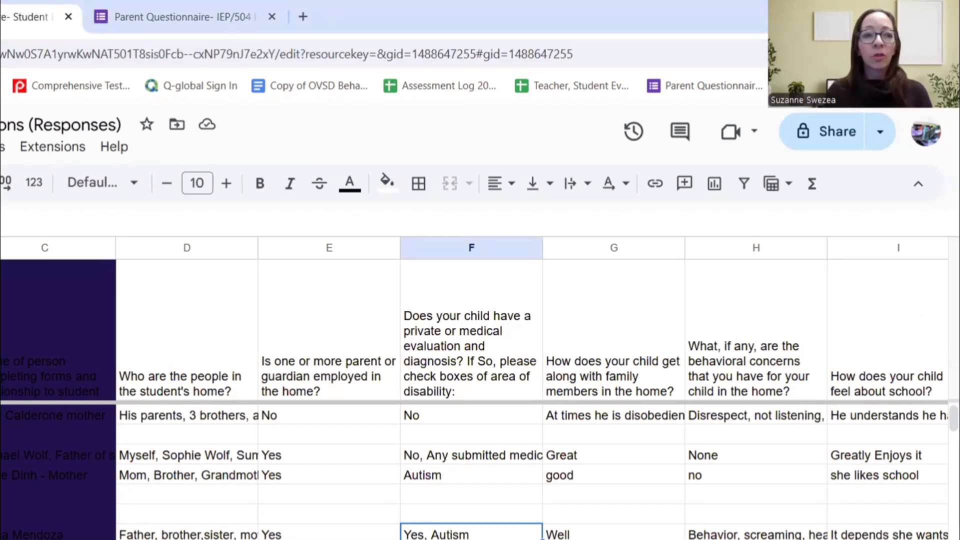
left_click(1, 330)
left_click(384, 191)
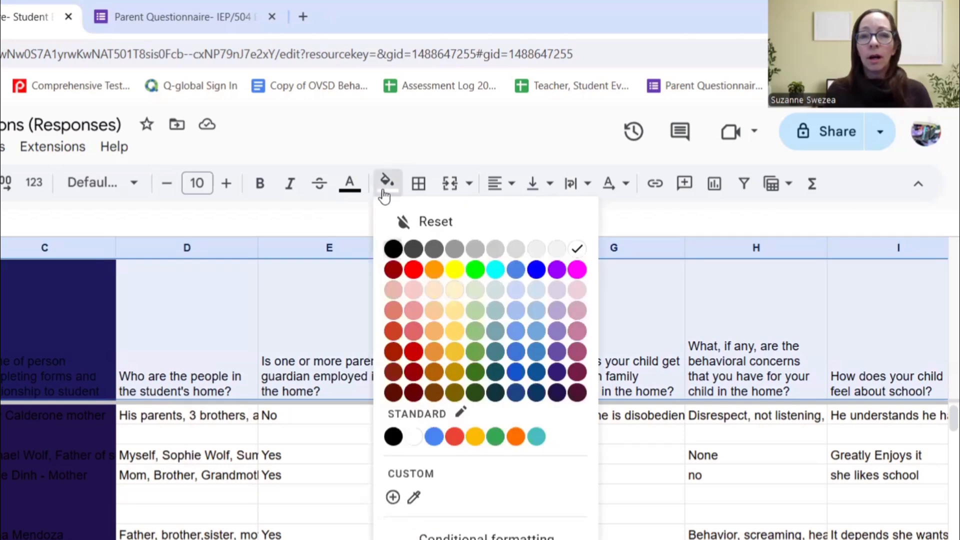
left_click(495, 269)
left_click(342, 316)
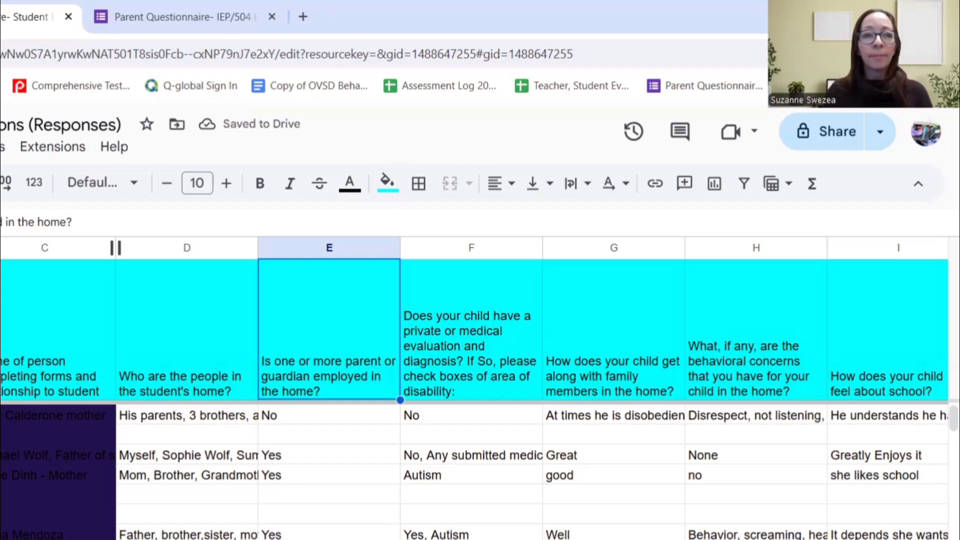
Move the response row timestamped 11/4/2024 17:23:06 directly beneath the header row of the To Do sheet.
key("ctrl+shift+Tab")
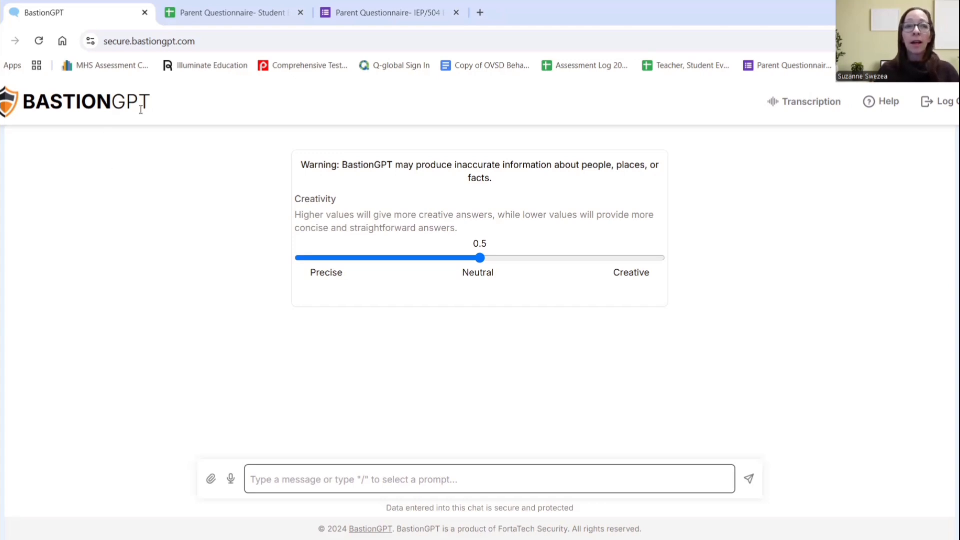
left_click(225, 14)
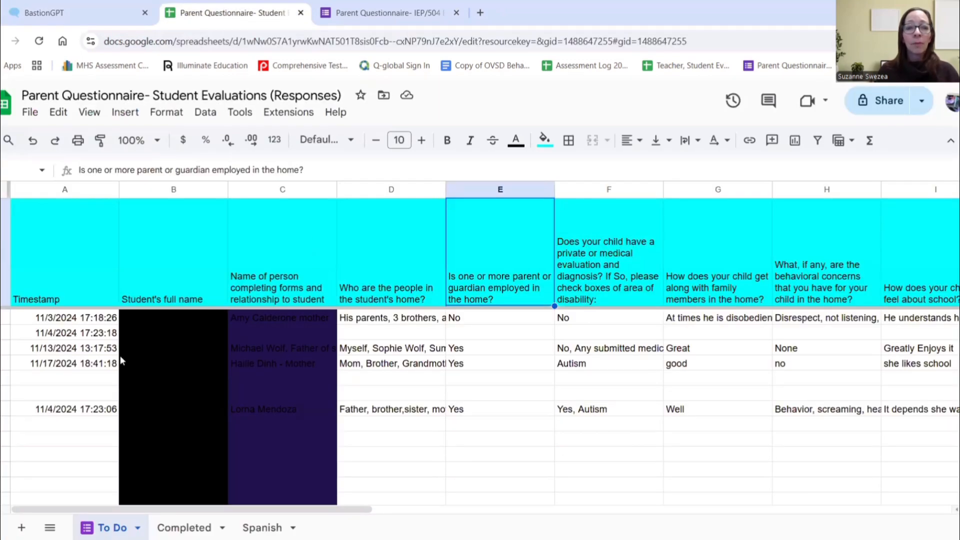
left_click(59, 394)
left_click(3, 409)
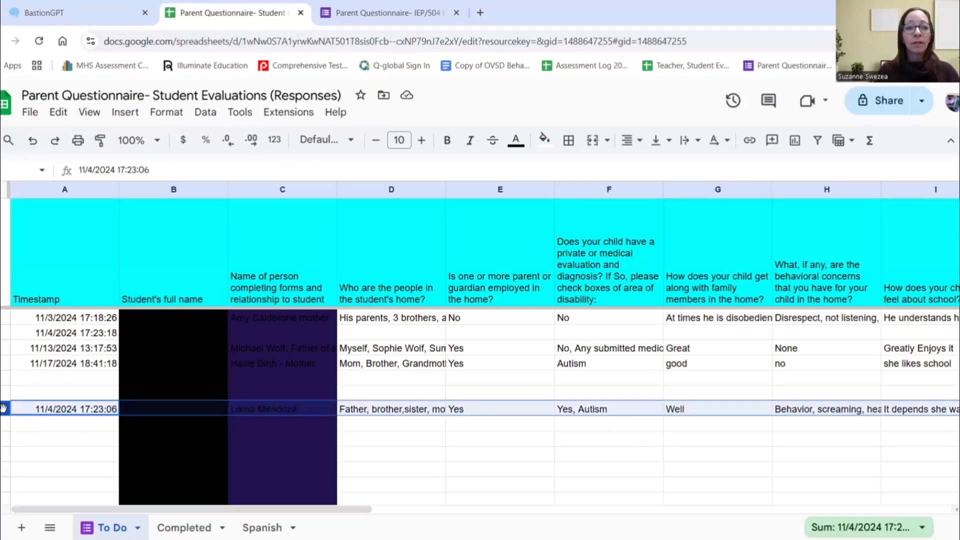
left_click_drag(3, 409, 4, 318)
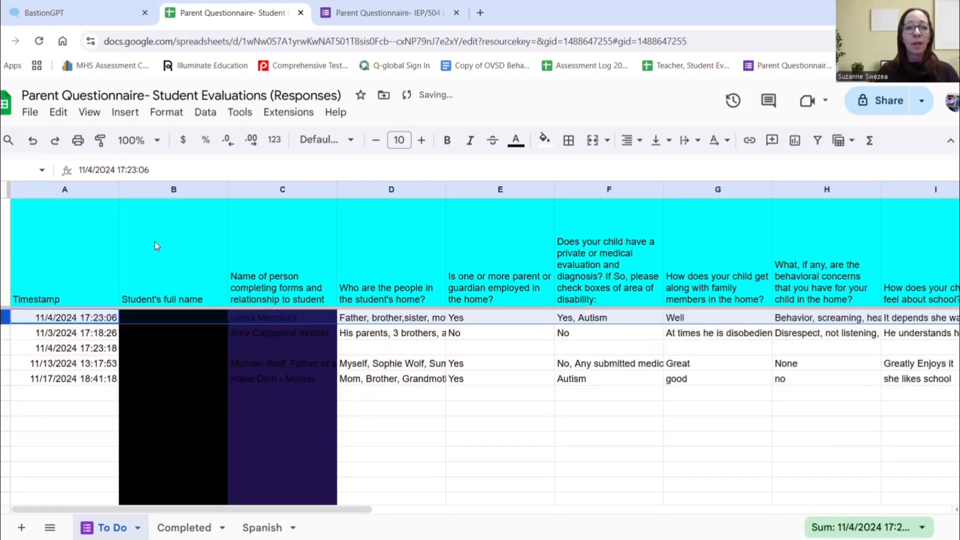
Copy the headers and first response row from the student's full name through the preschool column, and switch to BastionGPT.
left_click_drag(169, 244, 718, 317)
key("ctrl+c")
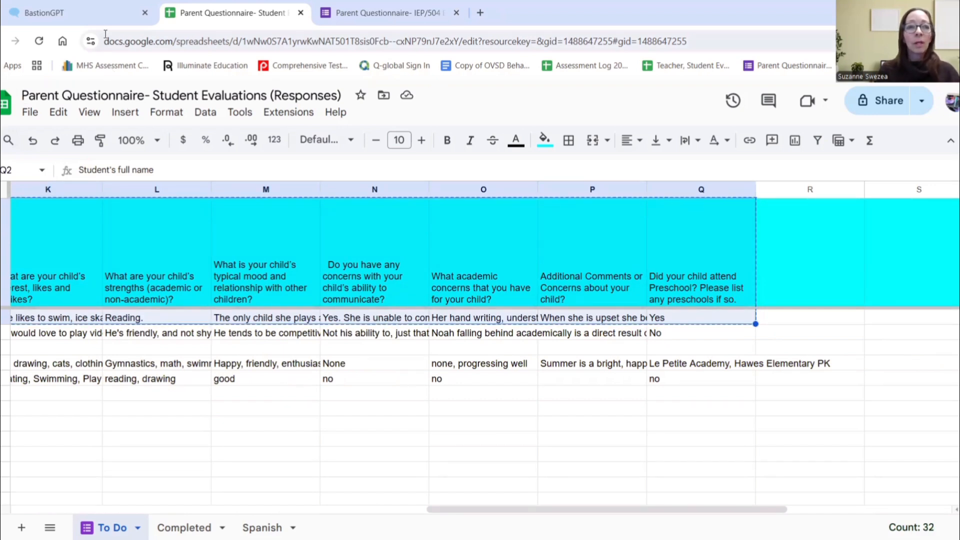
left_click(94, 13)
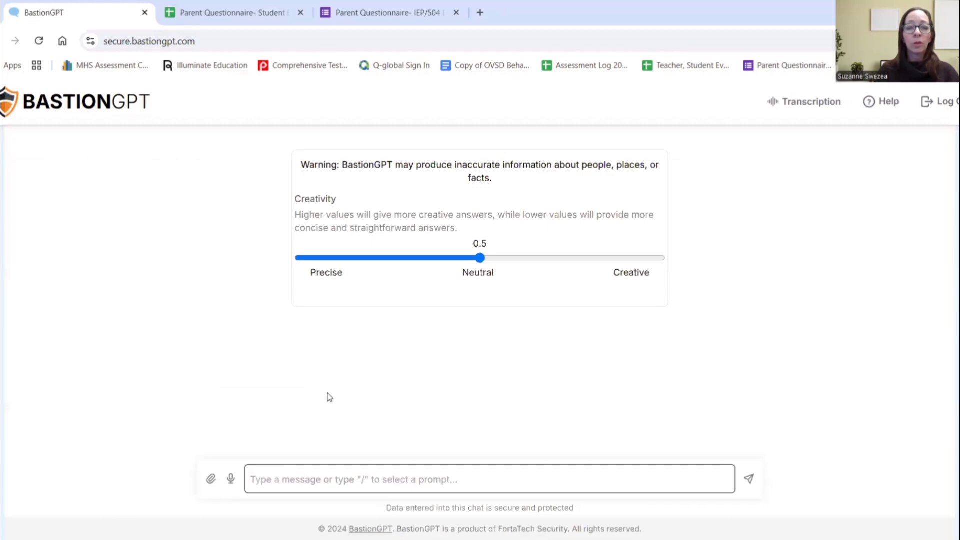
Write the chat prompt "Summarize the parent responses to the questions in a paragraph form:" without sending it.
left_click(418, 479)
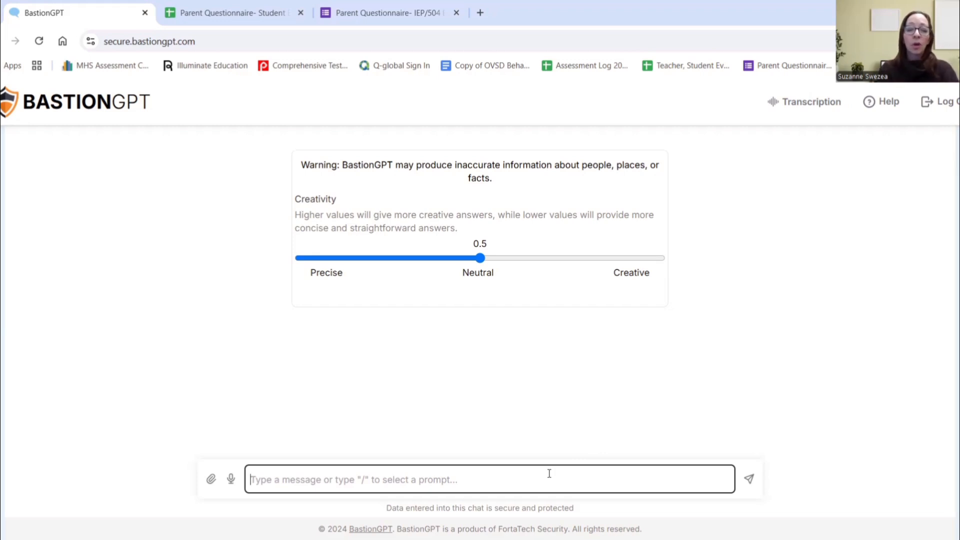
type("Summ")
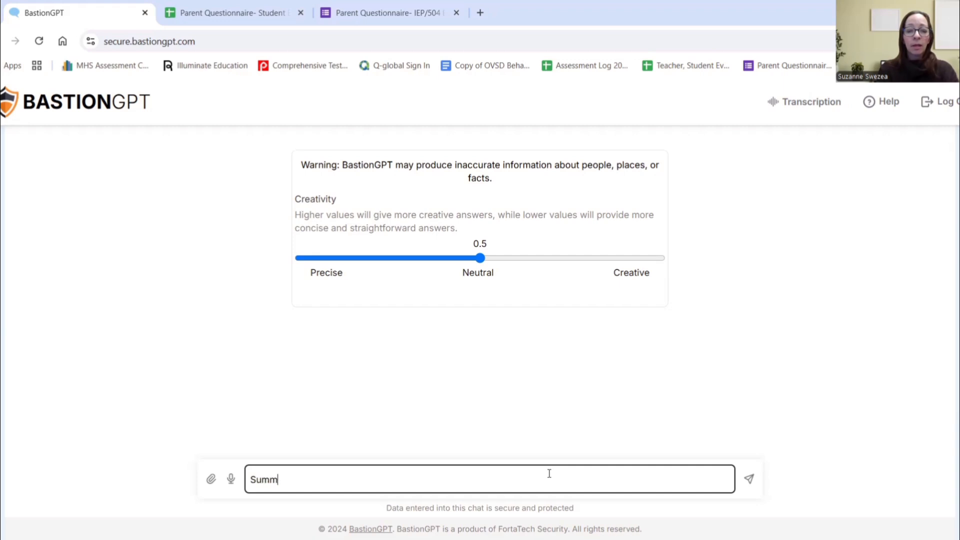
type("arize the parent ")
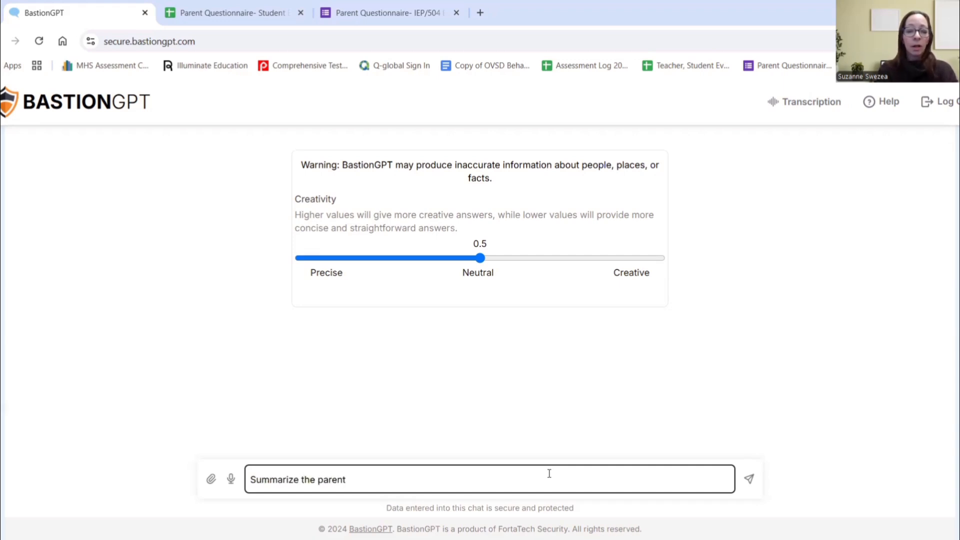
type("response")
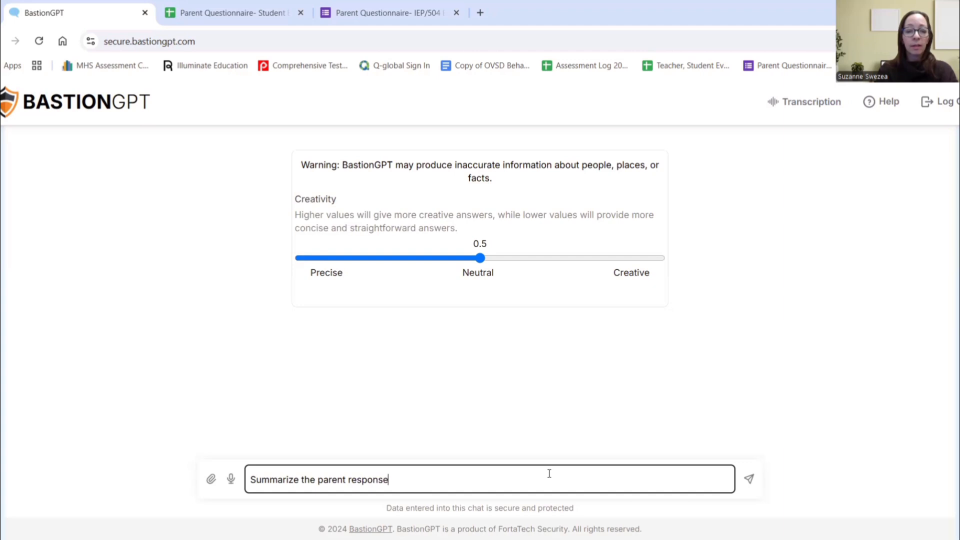
type("s to the ")
type("questio")
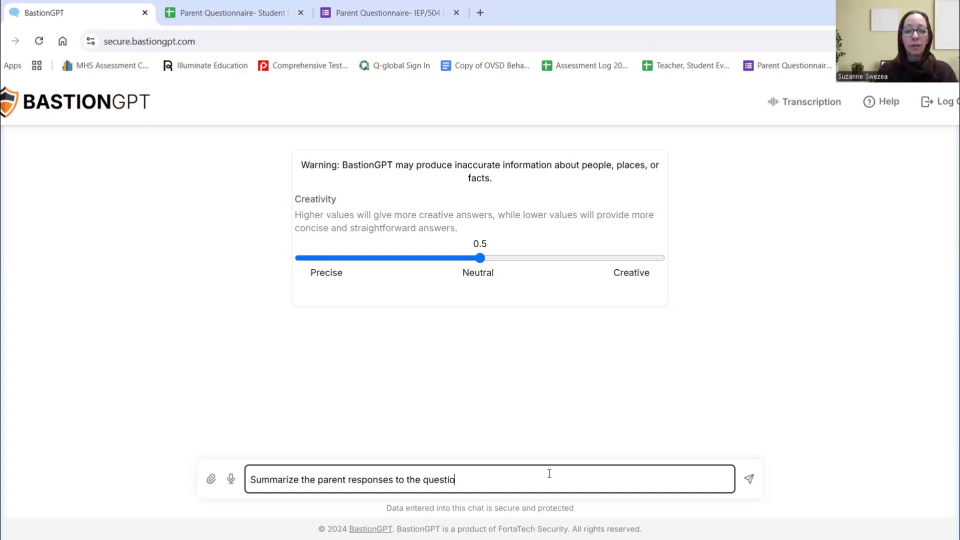
type("ns in a parah")
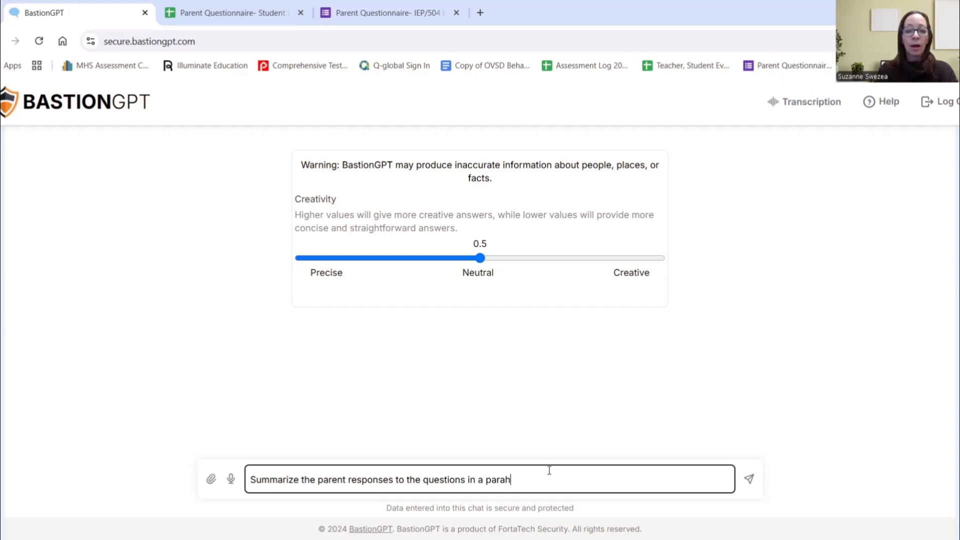
key("BackSpace")
type("agr")
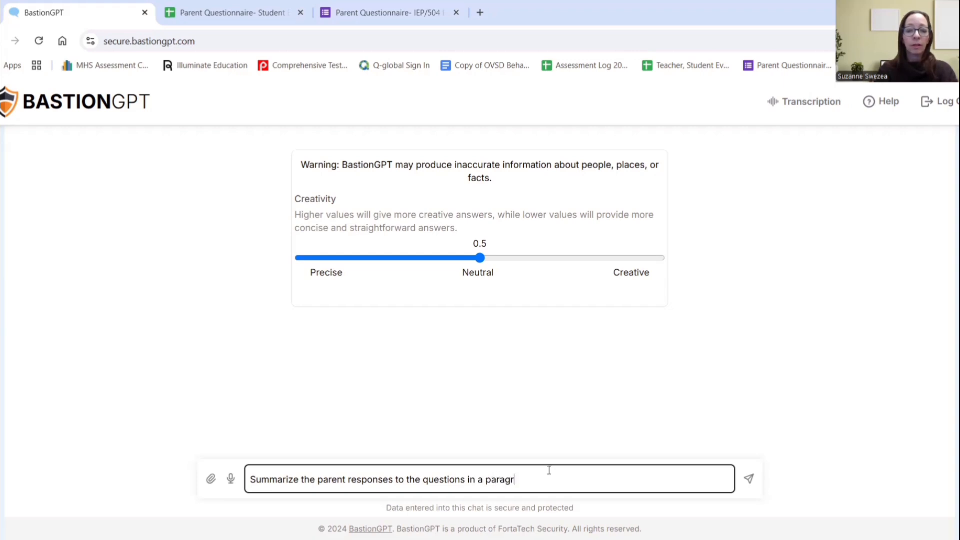
type("aph form")
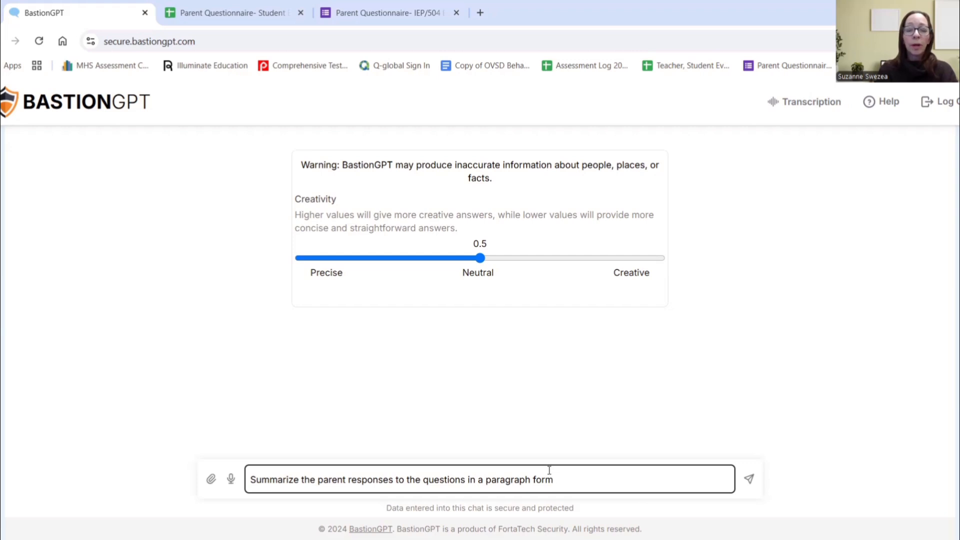
type(":")
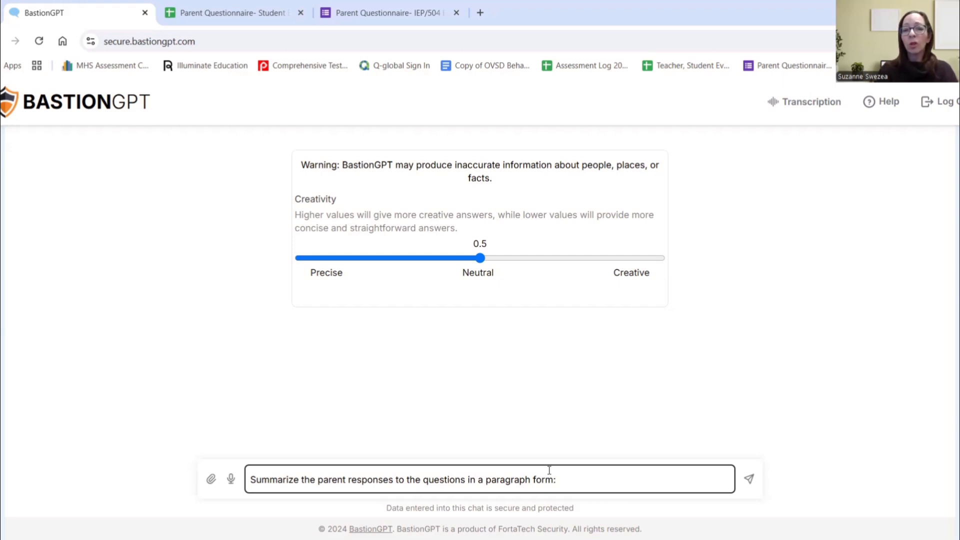
Shorten the unsent chat prompt to "Summarize the parent responses to the questions" by removing the paragraph-form wording.
key("BackSpace")
key("BackSpace")
key("BackSpace")
key("BackSpace")
key("BackSpace")
key("BackSpace")
key("BackSpace")
key("BackSpace")
key("BackSpace")
key("BackSpace")
key("BackSpace")
key("BackSpace")
key("BackSpace")
key("BackSpace")
key("BackSpace")
key("BackSpace")
key("BackSpace")
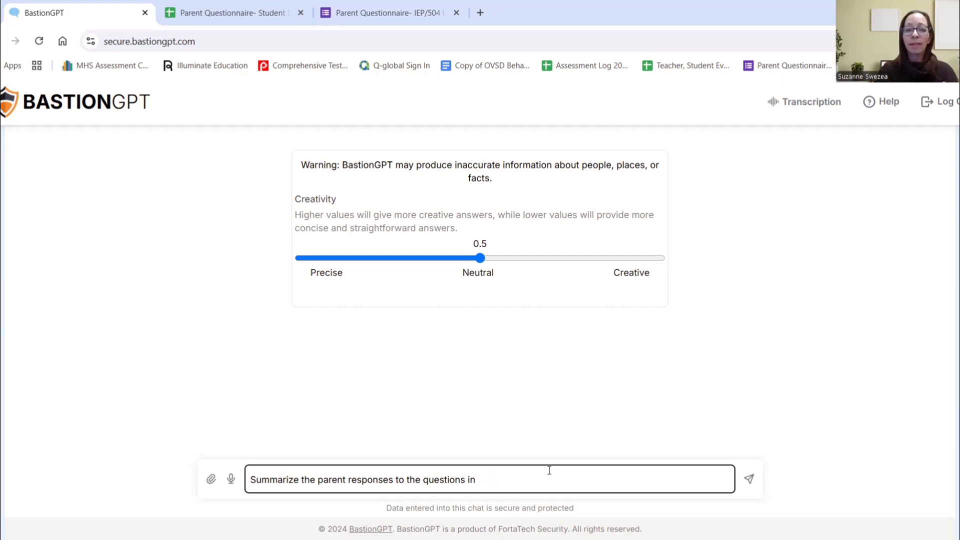
key("BackSpace")
key("BackSpace")
key("BackSpace")
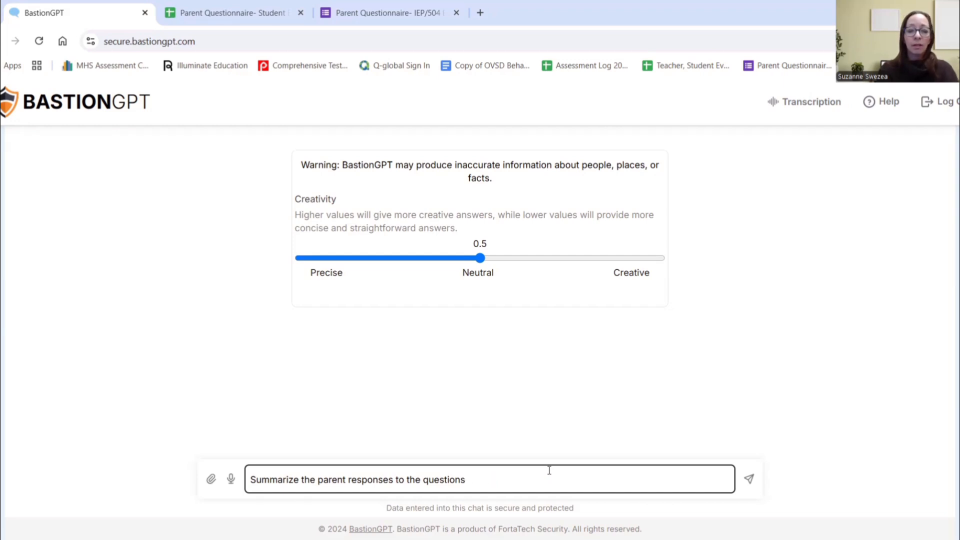
Add the copied questionnaire headers and parent response row after the prompt, and send the message for a summary.
key("ctrl+v")
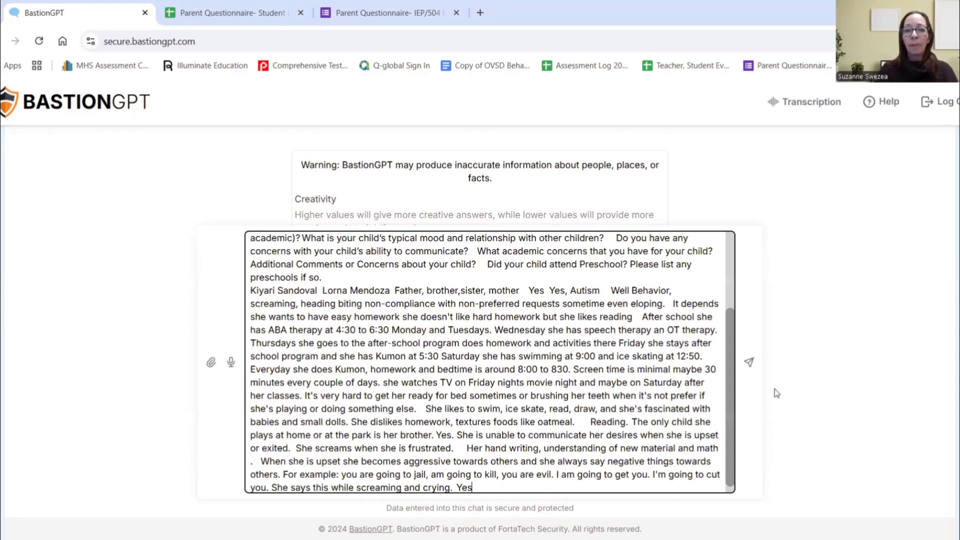
left_click(750, 363)
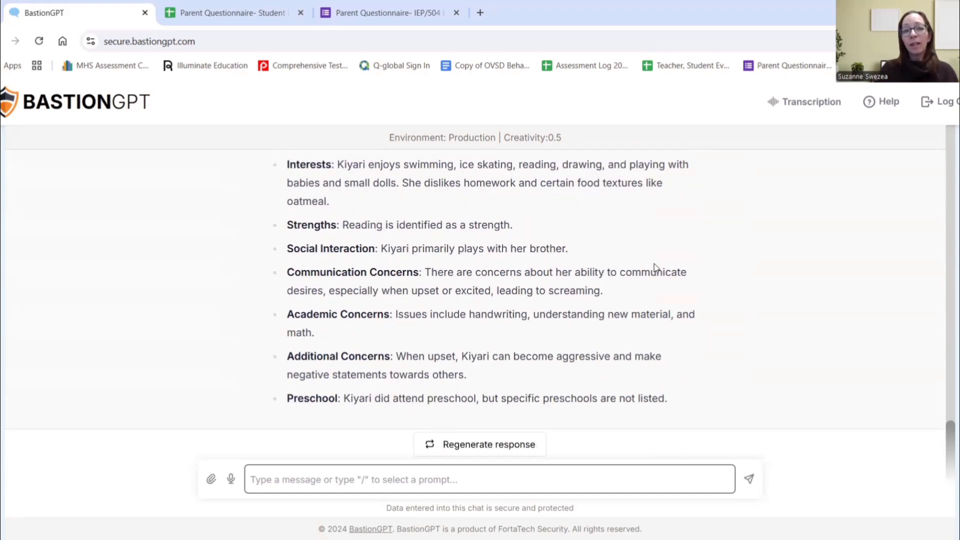
scroll(654, 265, "up", 6)
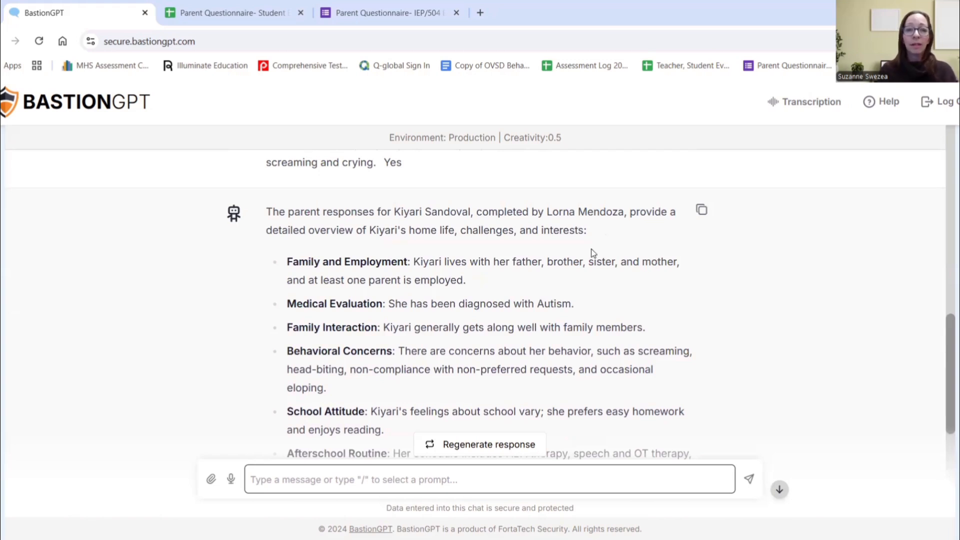
Send the follow-up prompt "write in paragraph form" and view the rewritten summary of the parent responses.
left_click(408, 480)
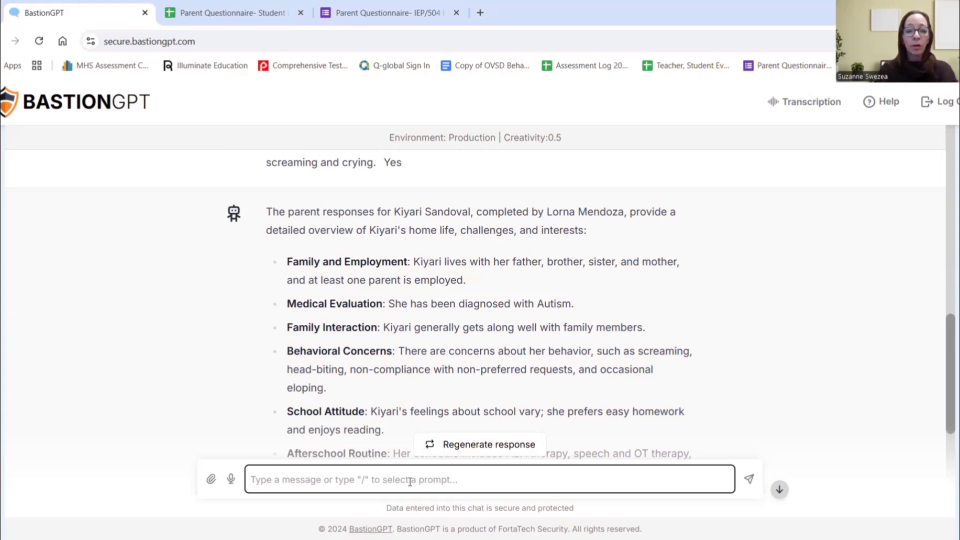
type("write as")
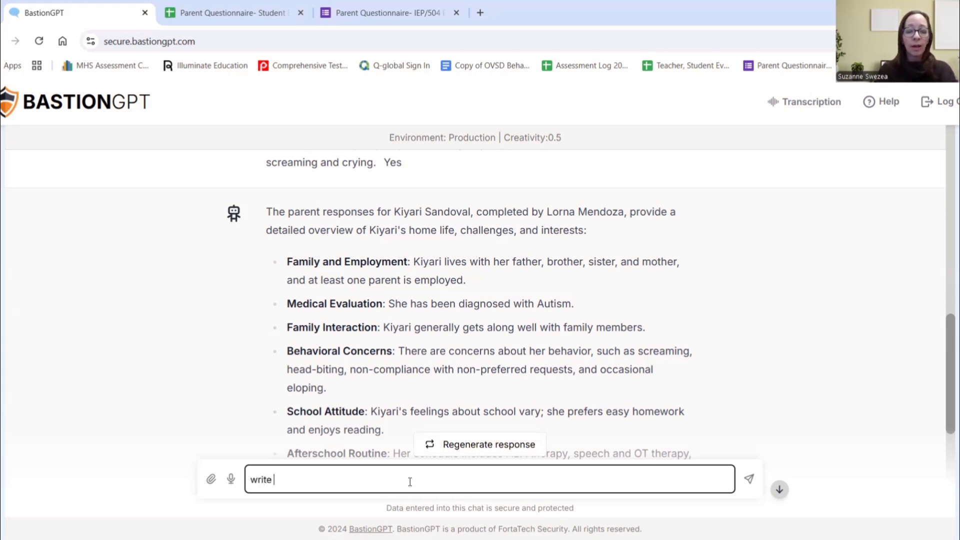
key("BackSpace")
key("BackSpace")
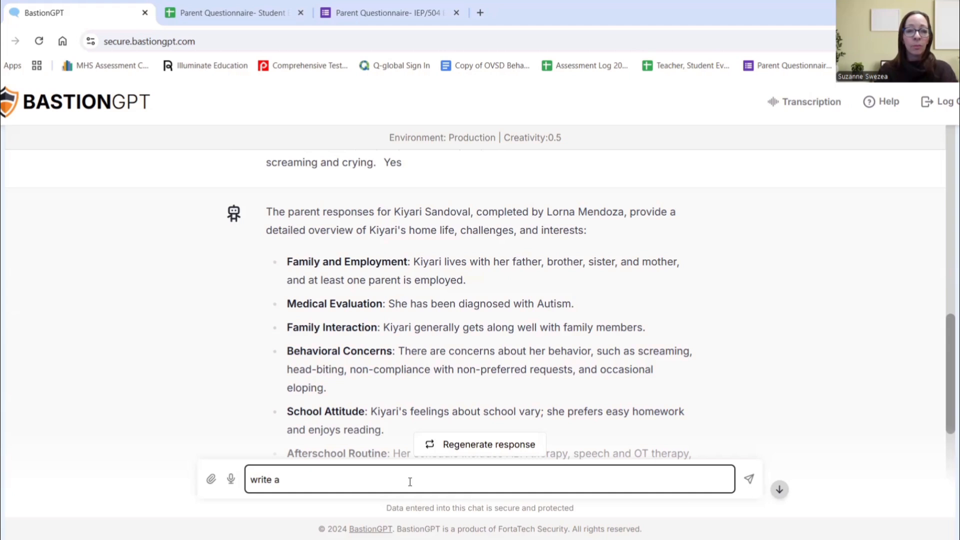
type("in par")
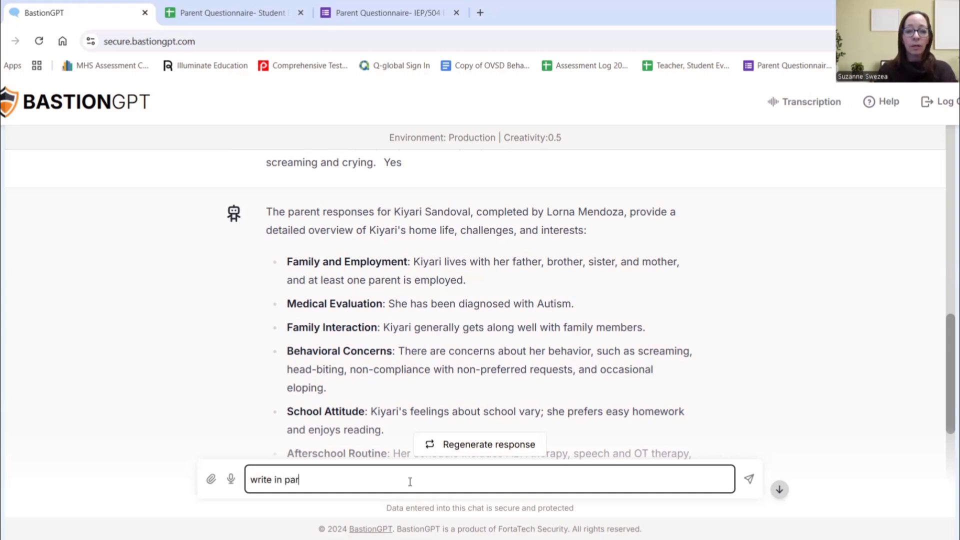
type("agraph form")
key("Return")
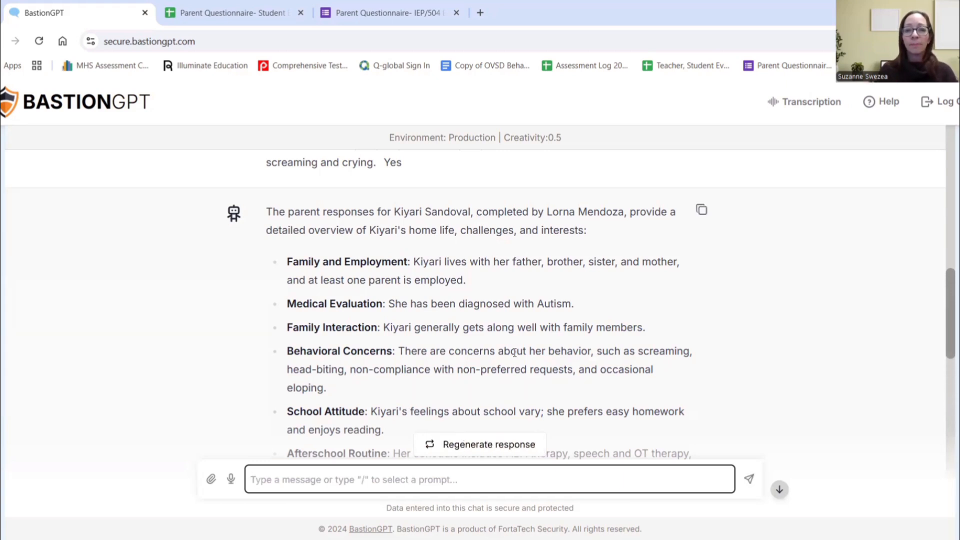
scroll(517, 351, "down", 10)
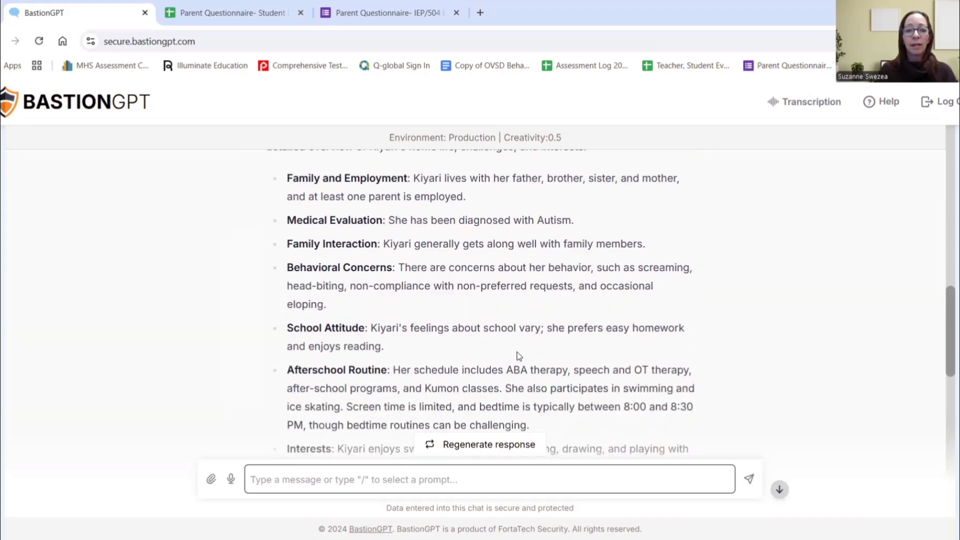
scroll(517, 355, "down", 6)
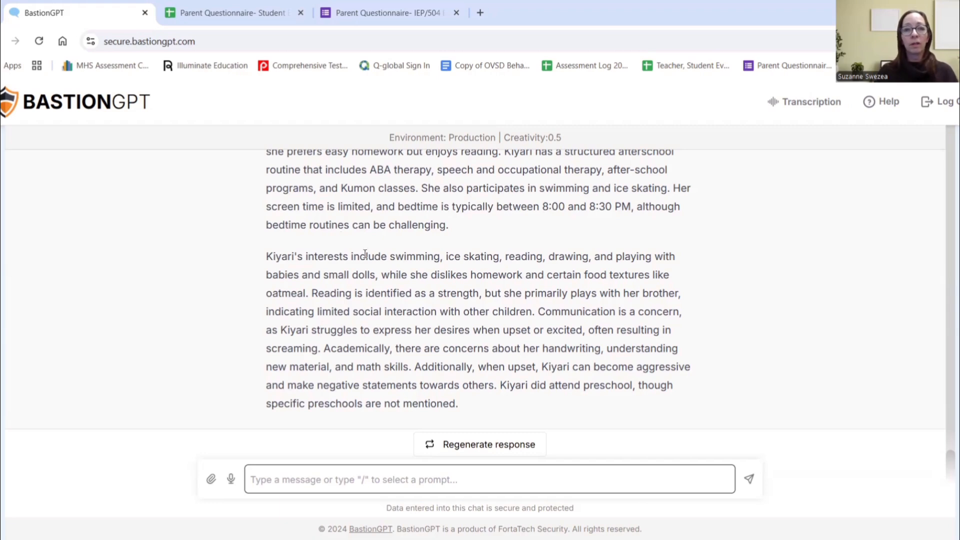
Open the bookmarked Teacher, Student Evaluations Questionnaire form in a new browser tab.
left_click(228, 12)
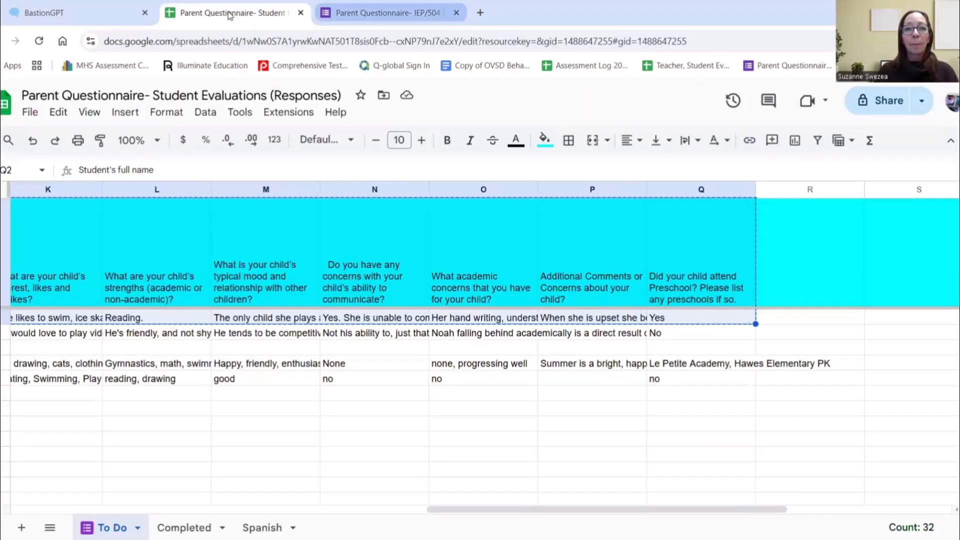
key("ctrl+Tab")
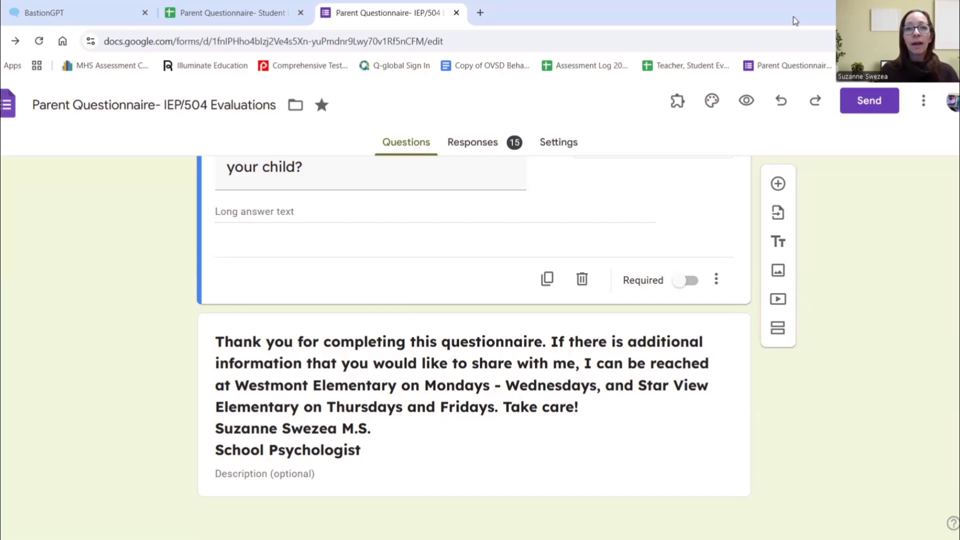
left_click(480, 13)
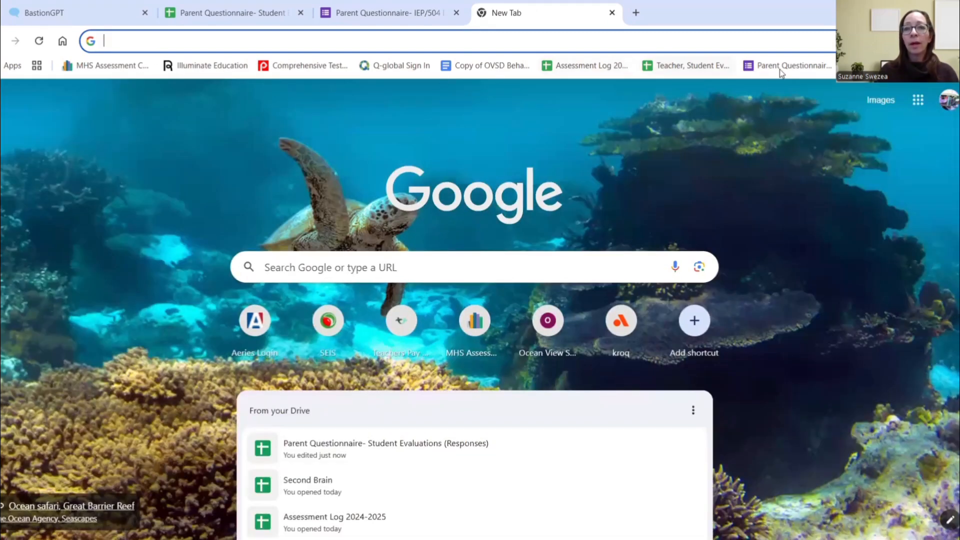
left_click(879, 65)
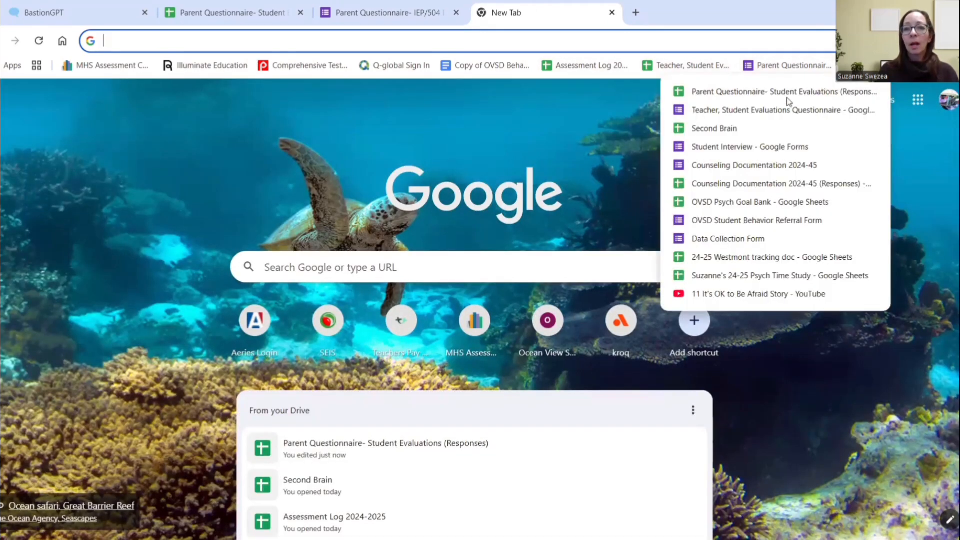
left_click(759, 110)
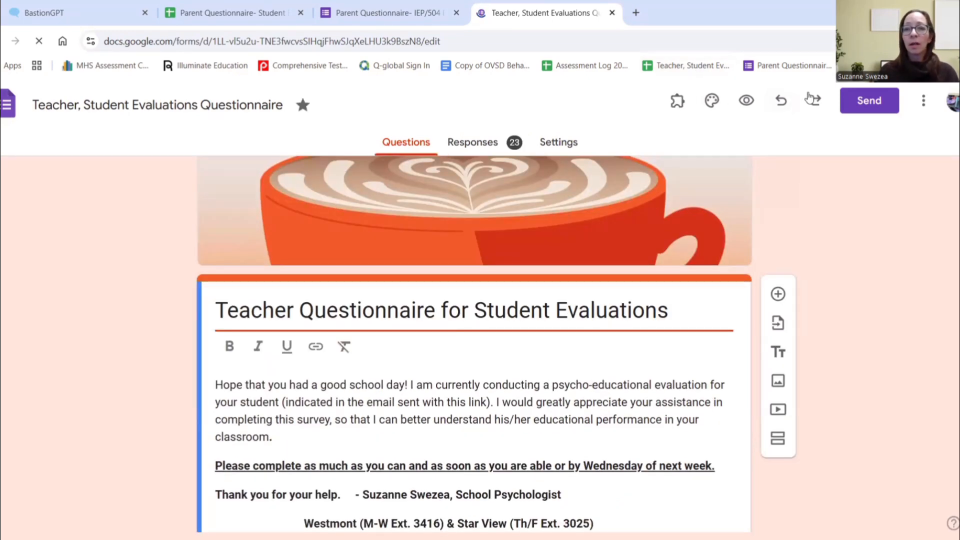
Copy the shortened share link of the teacher questionnaire form and close the sending options.
left_click(869, 100)
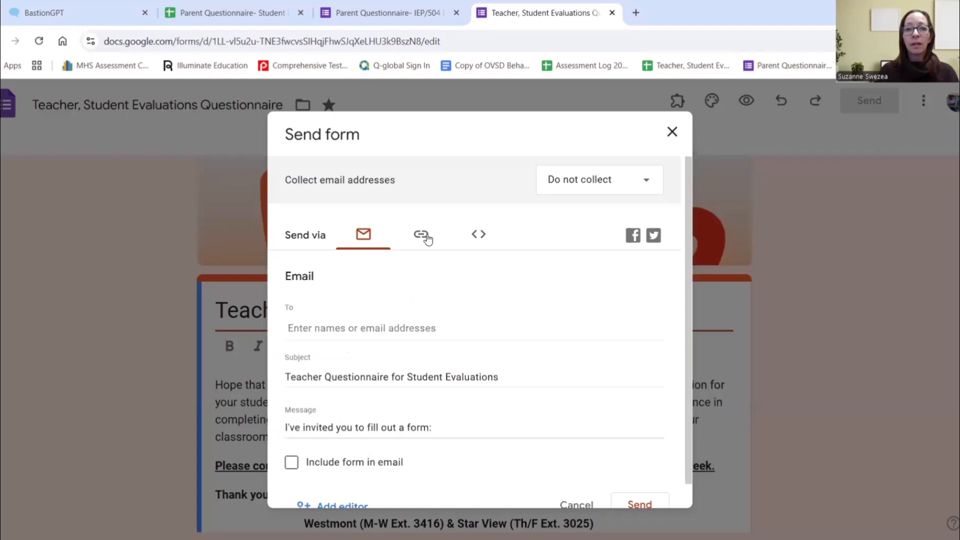
left_click(423, 235)
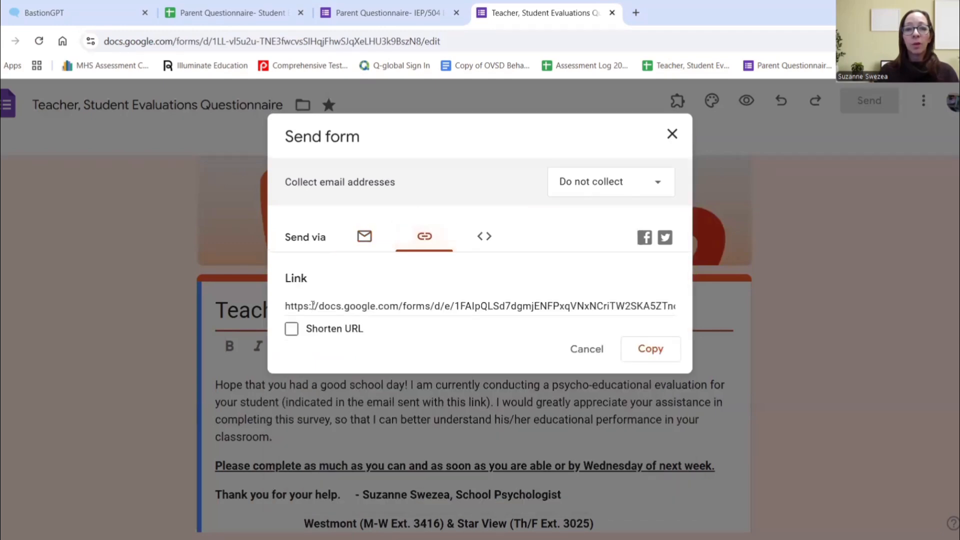
left_click(292, 327)
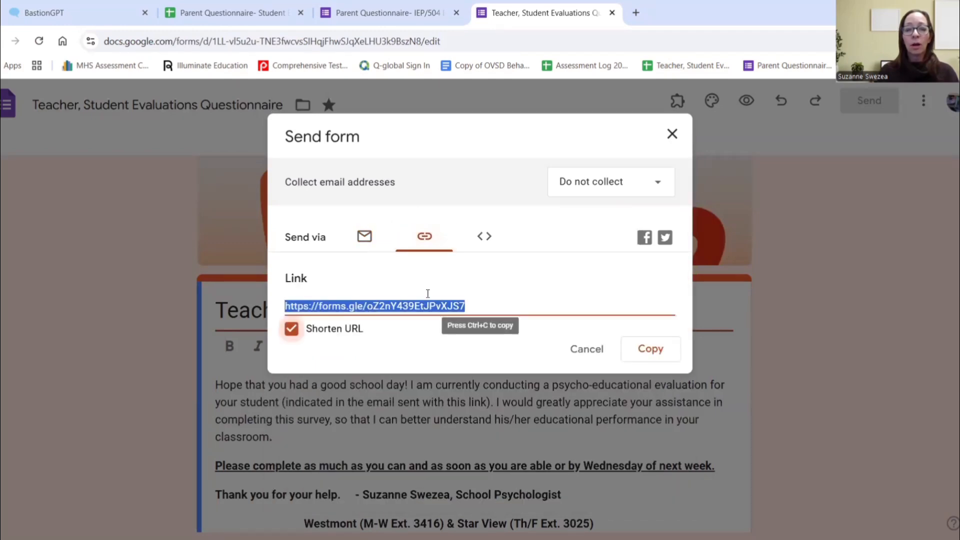
left_click(645, 349)
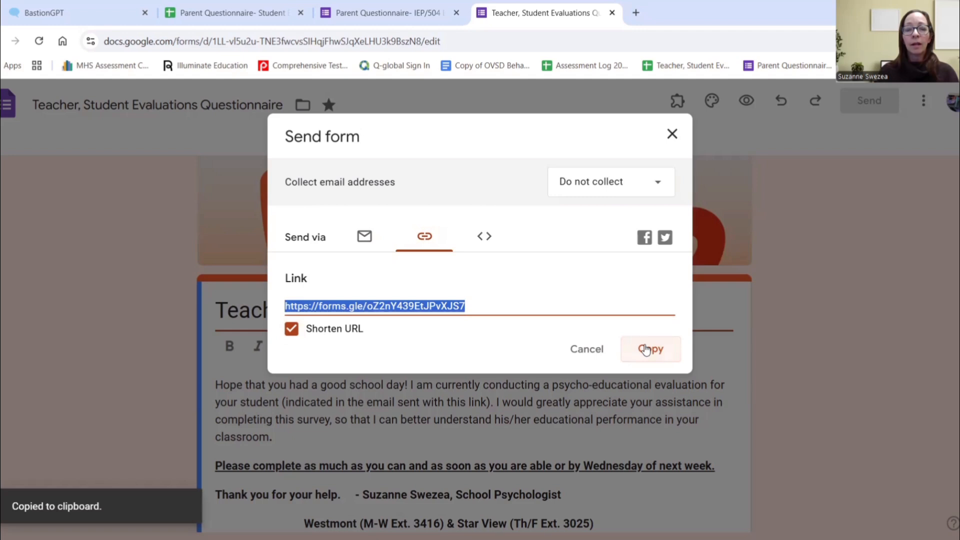
left_click(672, 133)
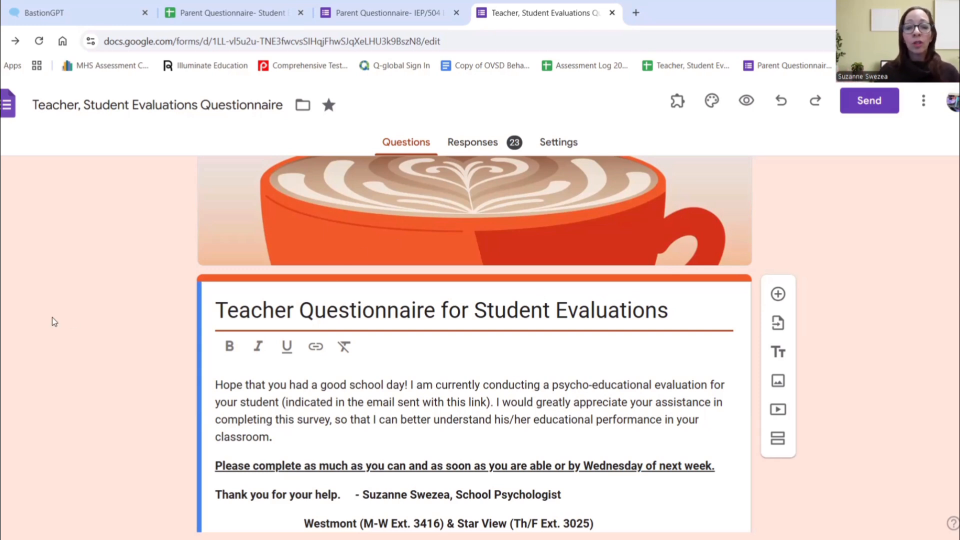
Review the teacher questionnaire's introduction, student and teacher name fields, and the attendance, peer relations and classroom behavior questions.
scroll(52, 317, "down", 1)
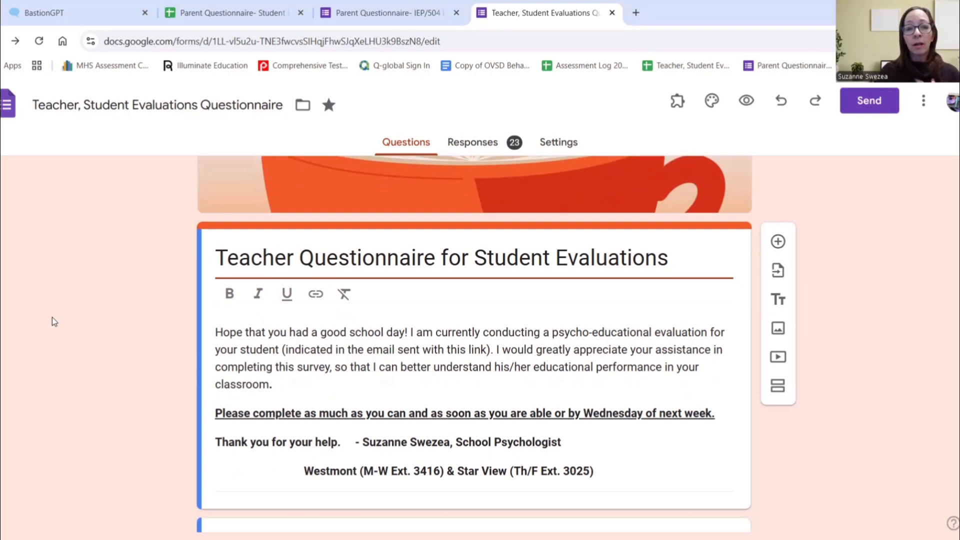
scroll(52, 322, "down", 1)
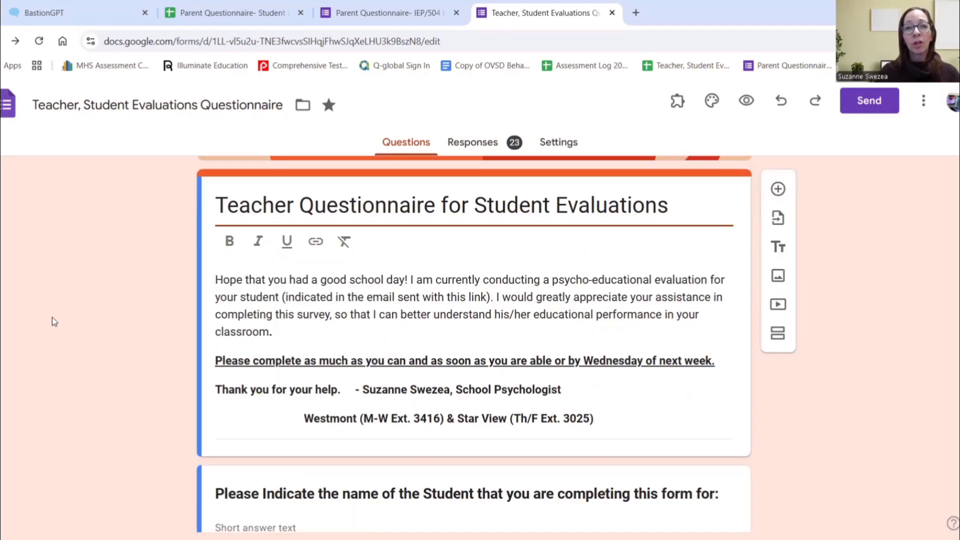
scroll(52, 317, "down", 3)
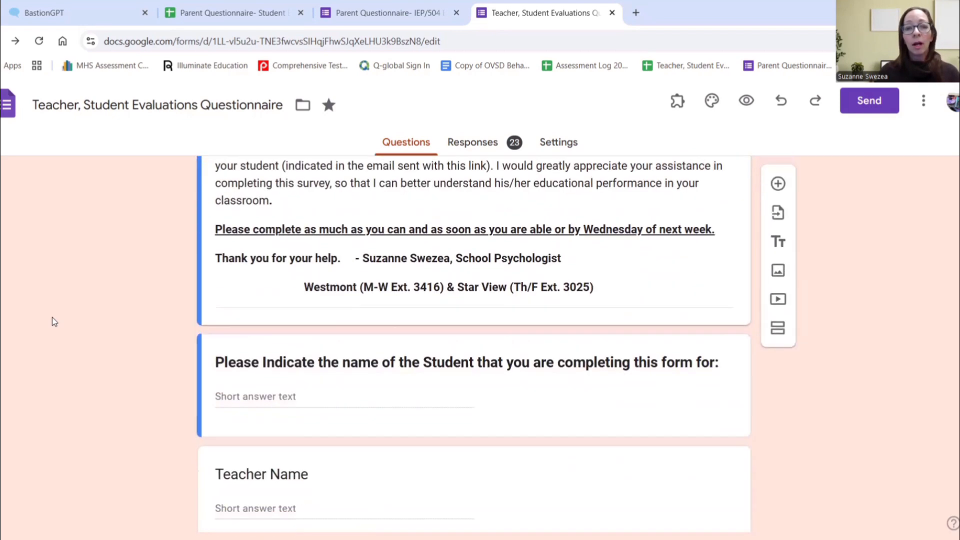
scroll(52, 316, "down", 5)
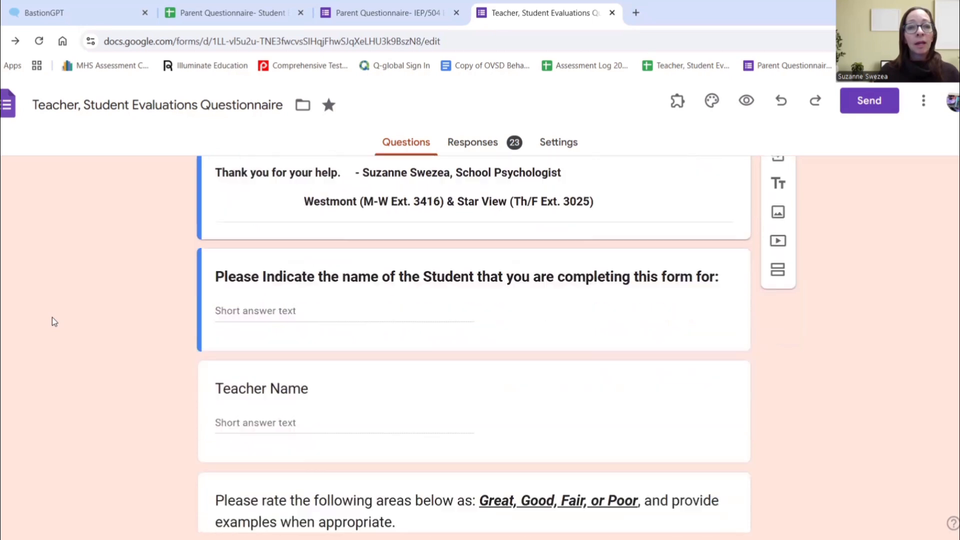
scroll(52, 319, "down", 4)
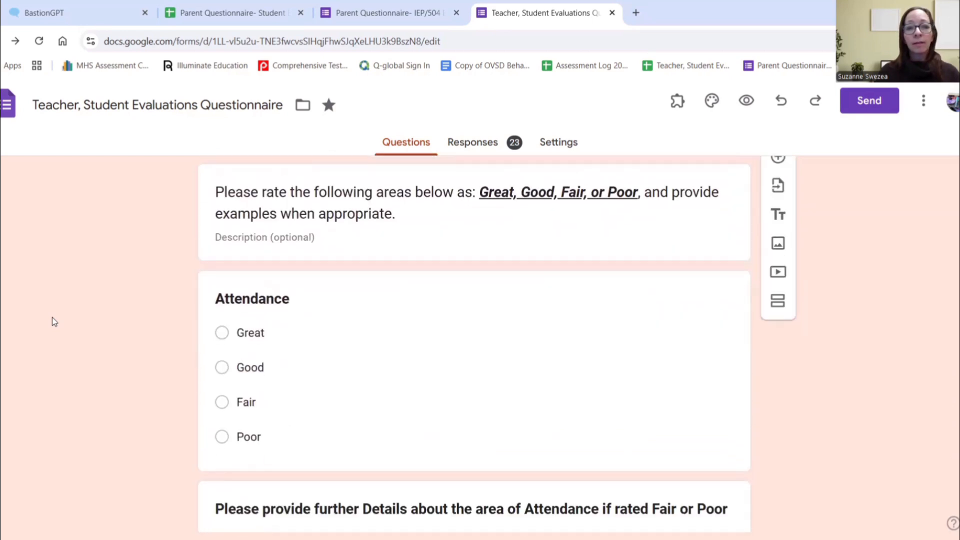
scroll(52, 317, "down", 5)
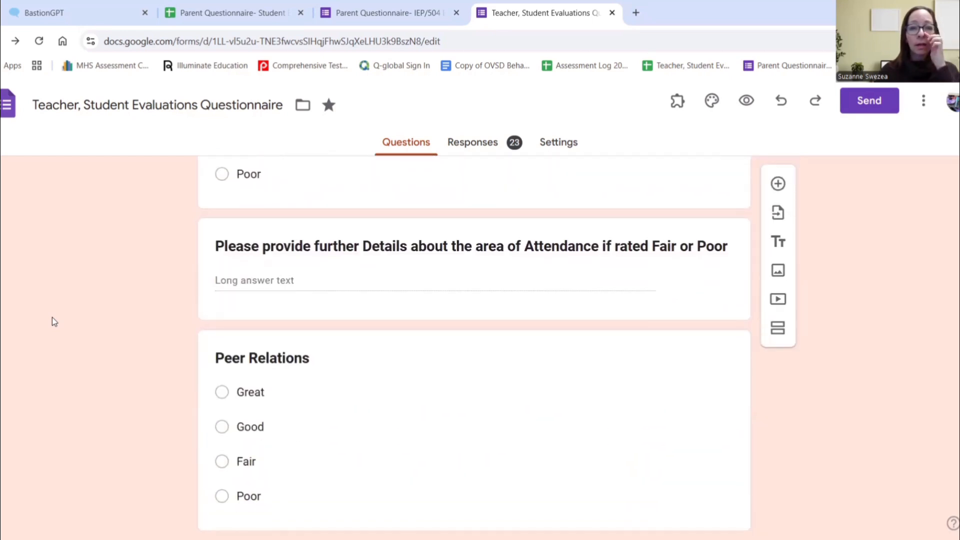
scroll(52, 317, "down", 1)
scroll(52, 317, "down", 5)
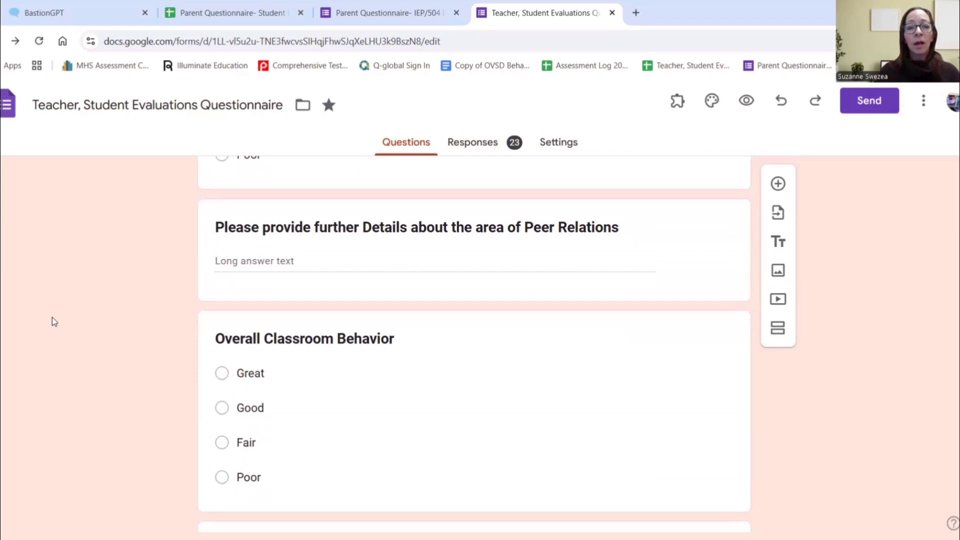
scroll(52, 317, "down", 1)
scroll(52, 317, "down", 4)
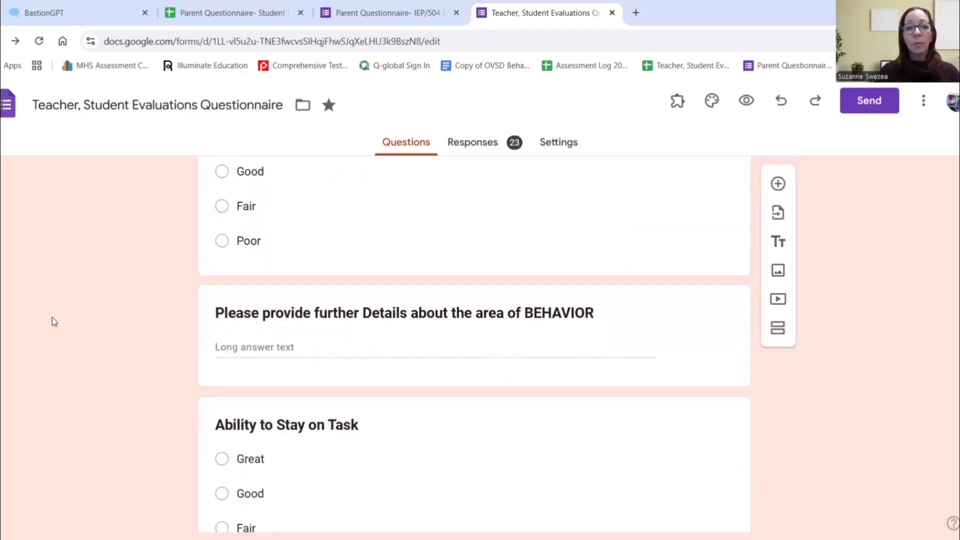
Examine the questions on staying on task, class participation, asking for clarification, and following rules with minimal prompting.
scroll(52, 317, "down", 3)
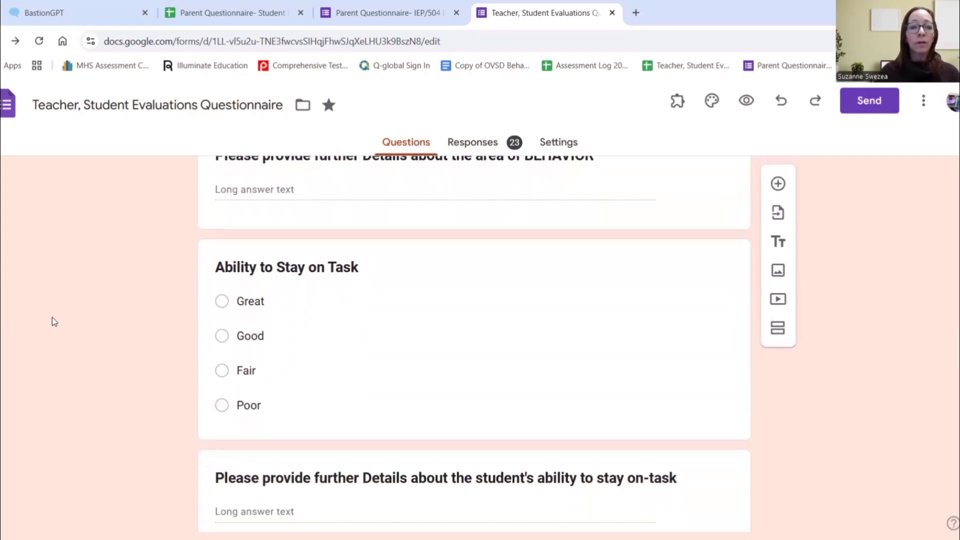
scroll(52, 317, "down", 1)
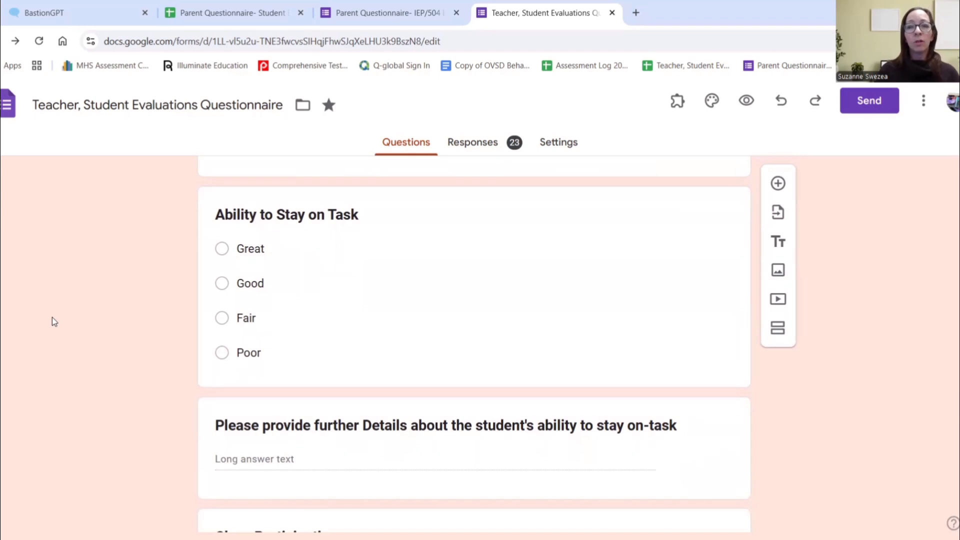
scroll(52, 317, "down", 1)
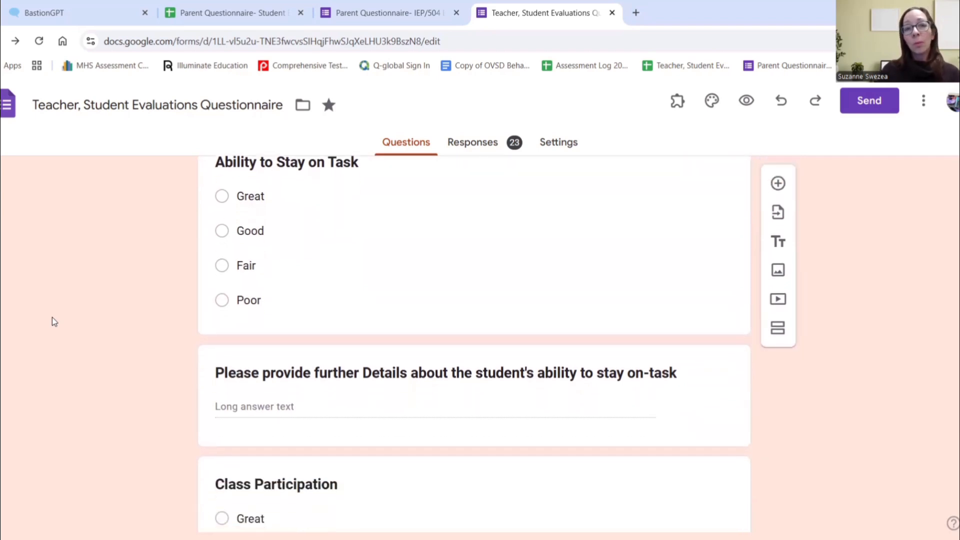
scroll(52, 317, "down", 5)
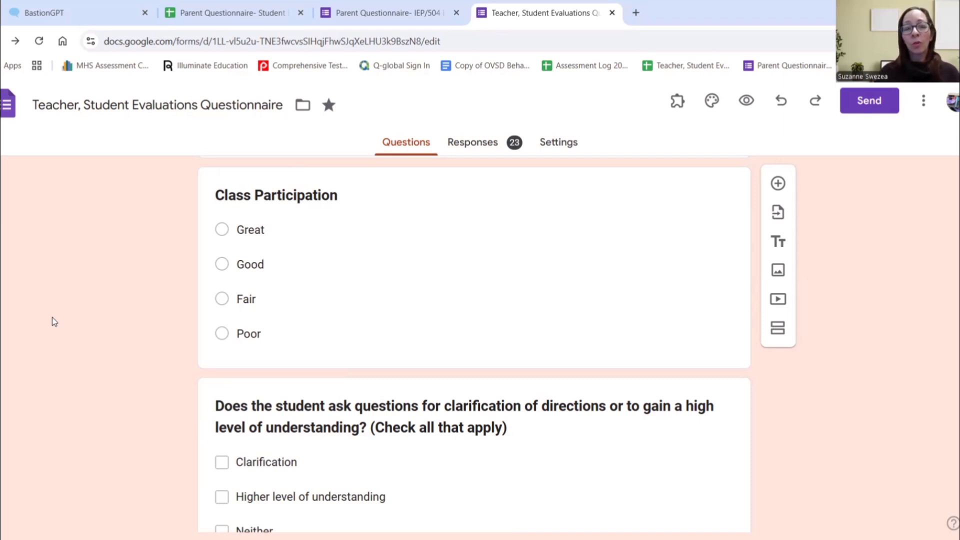
scroll(52, 317, "down", 1)
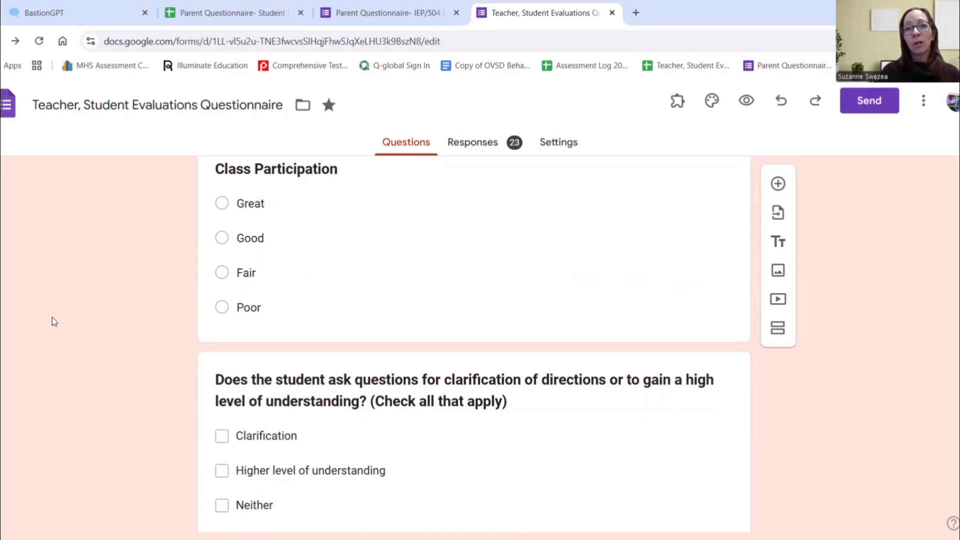
scroll(52, 317, "down", 3)
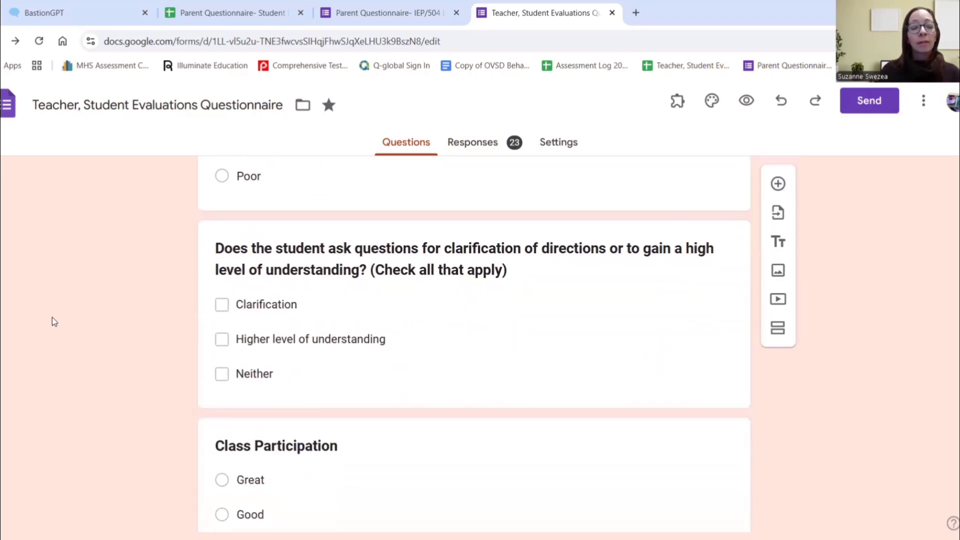
scroll(52, 317, "down", 2)
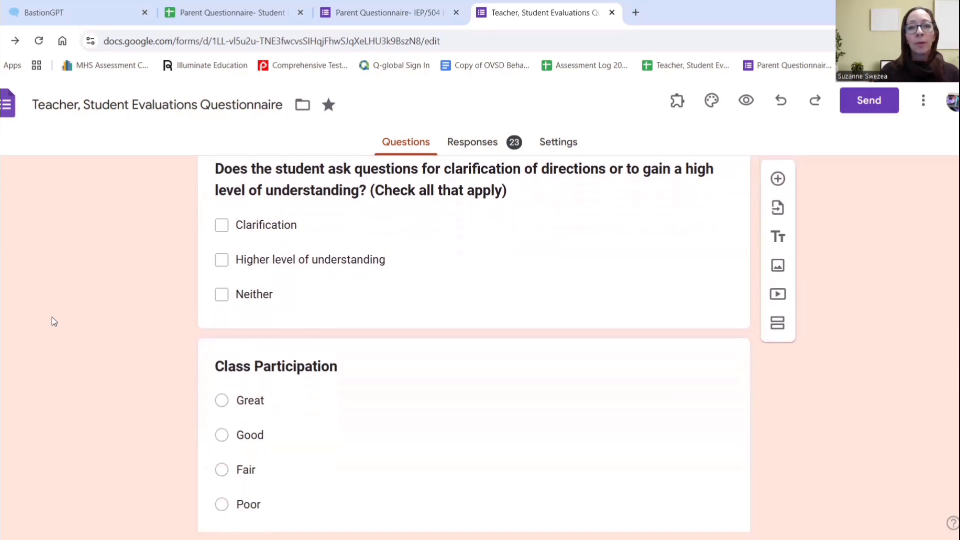
scroll(52, 317, "down", 3)
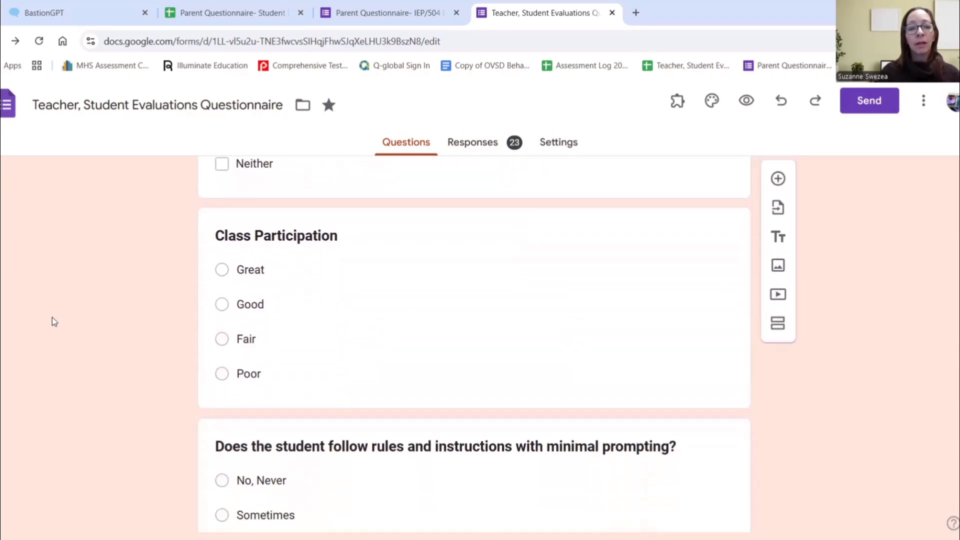
scroll(52, 317, "down", 3)
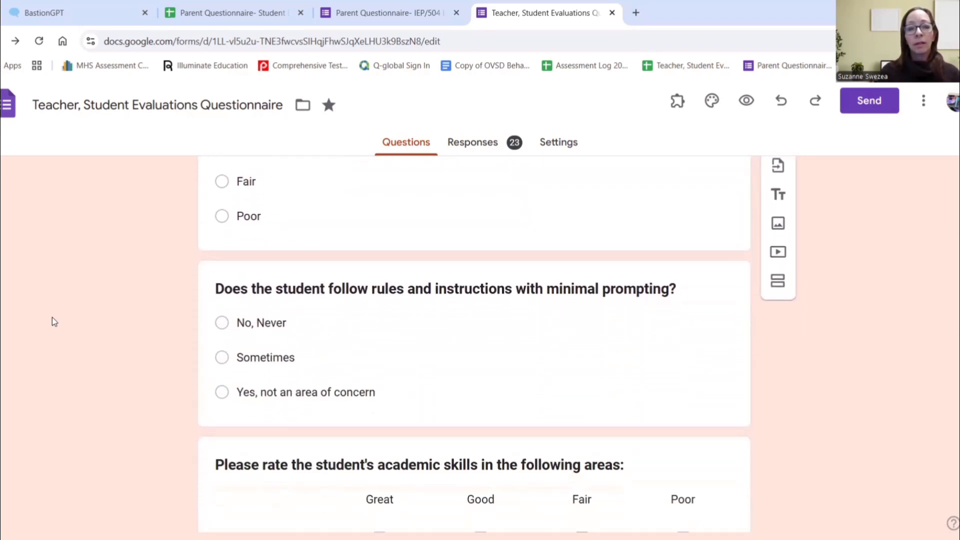
Examine the academic skills rating grid and the questions on strengths, weaknesses, current accommodations and additional comments.
scroll(52, 317, "down", 4)
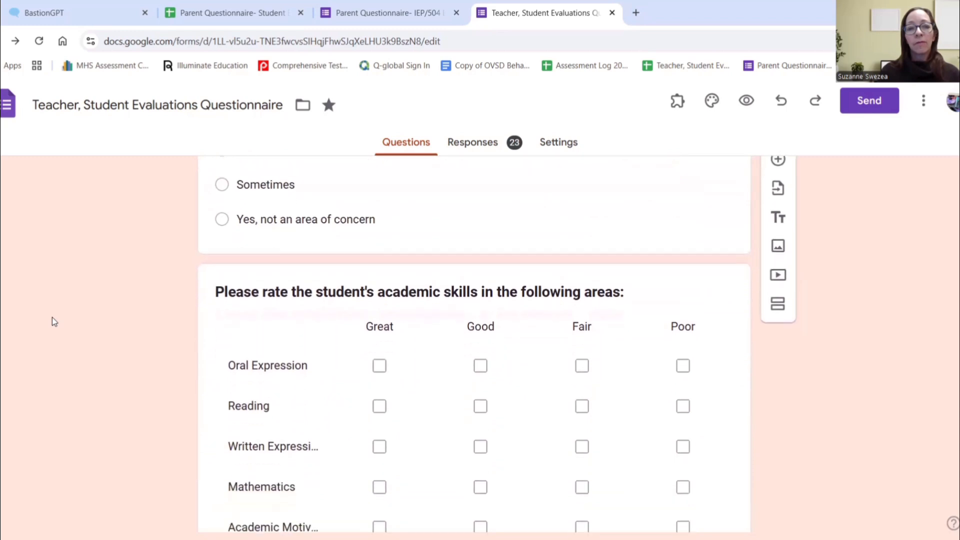
scroll(52, 317, "down", 1)
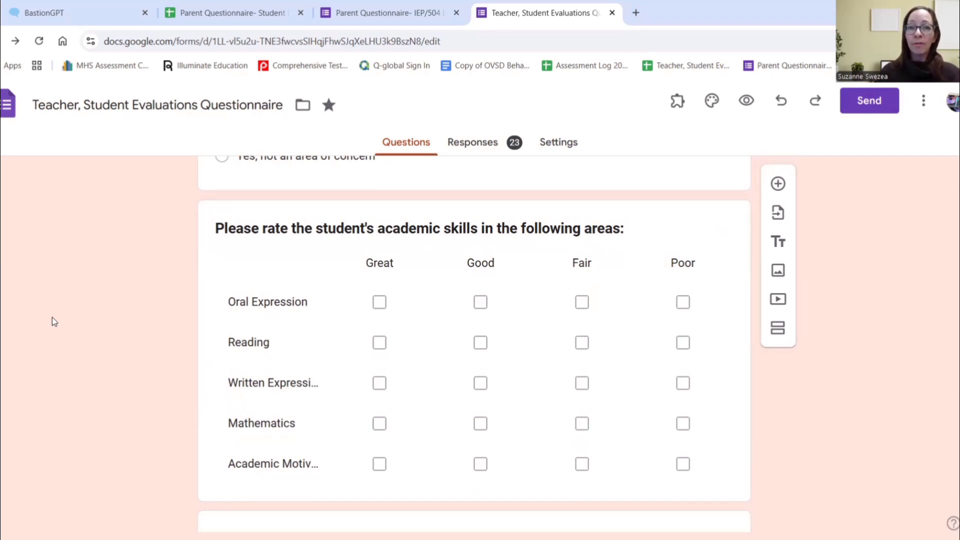
scroll(52, 317, "down", 2)
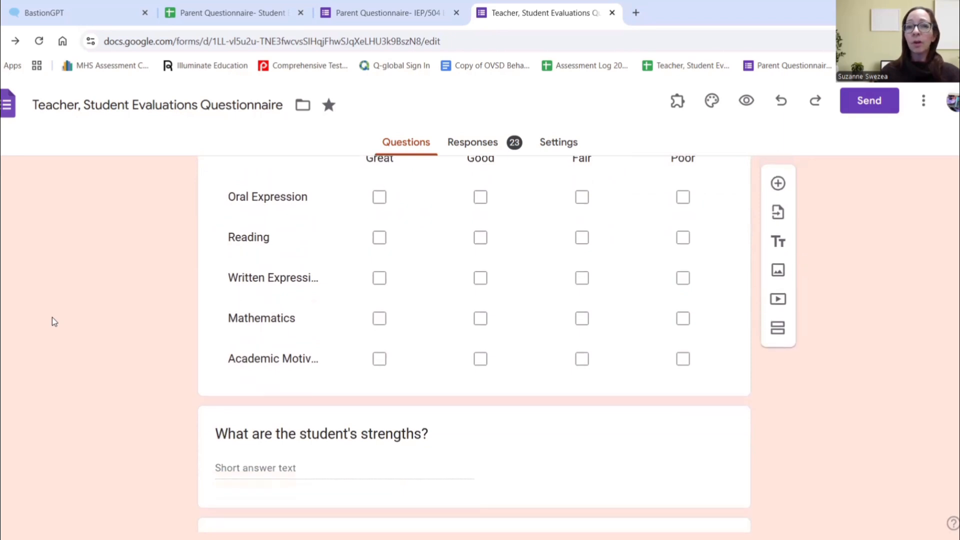
scroll(52, 317, "down", 2)
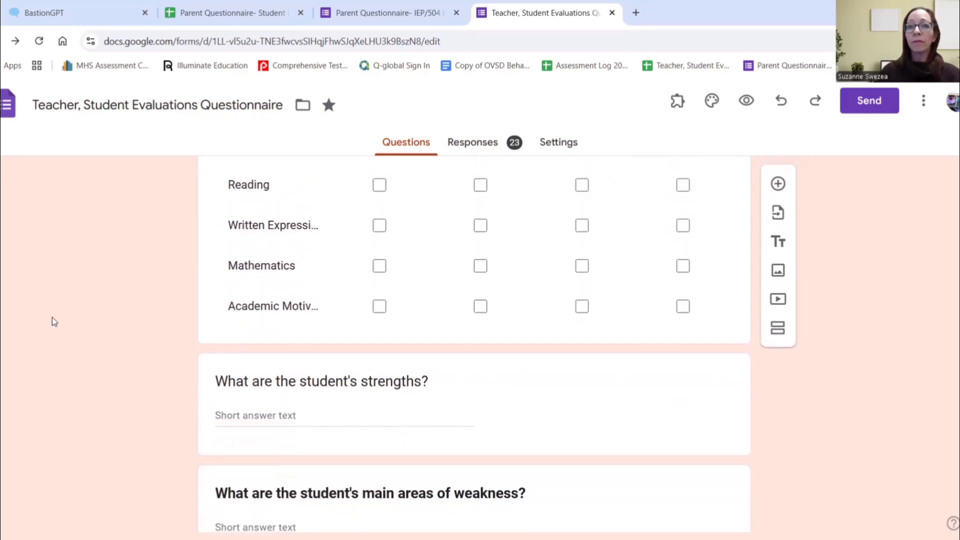
scroll(52, 317, "down", 1)
scroll(52, 321, "down", 3)
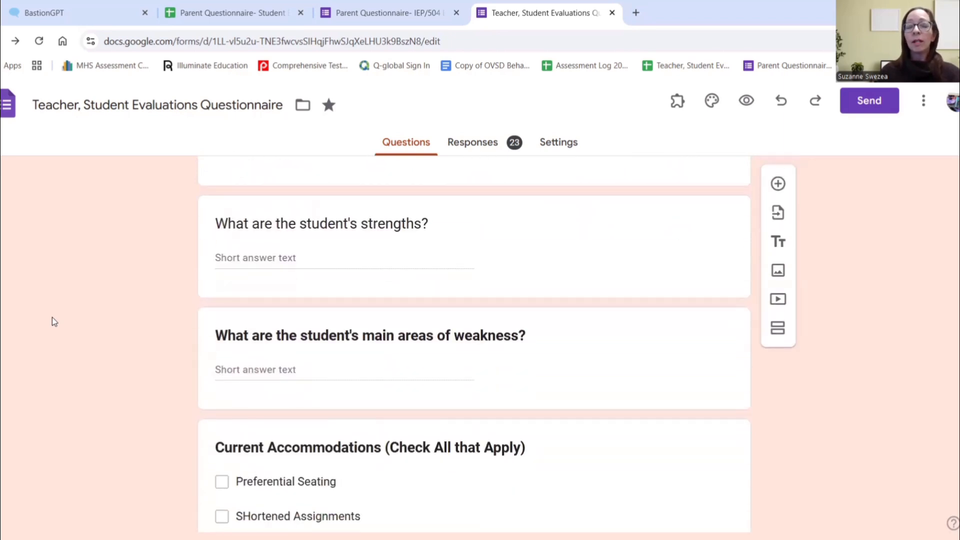
scroll(52, 322, "down", 1)
scroll(52, 317, "down", 3)
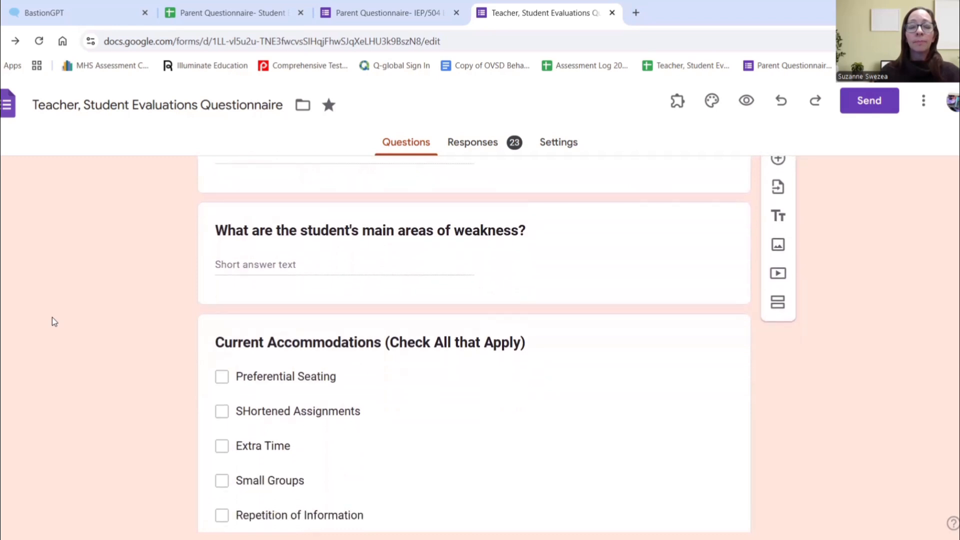
scroll(52, 317, "down", 3)
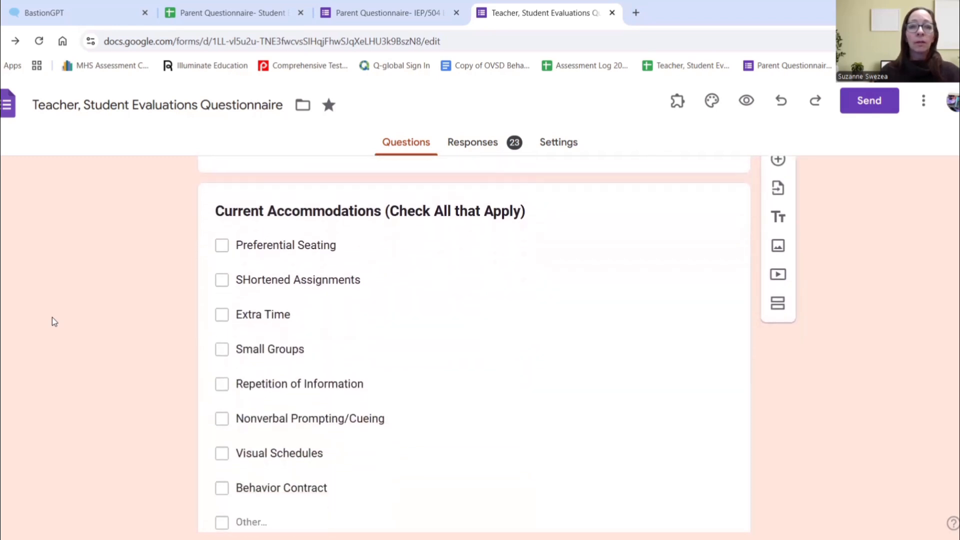
scroll(52, 321, "down", 3)
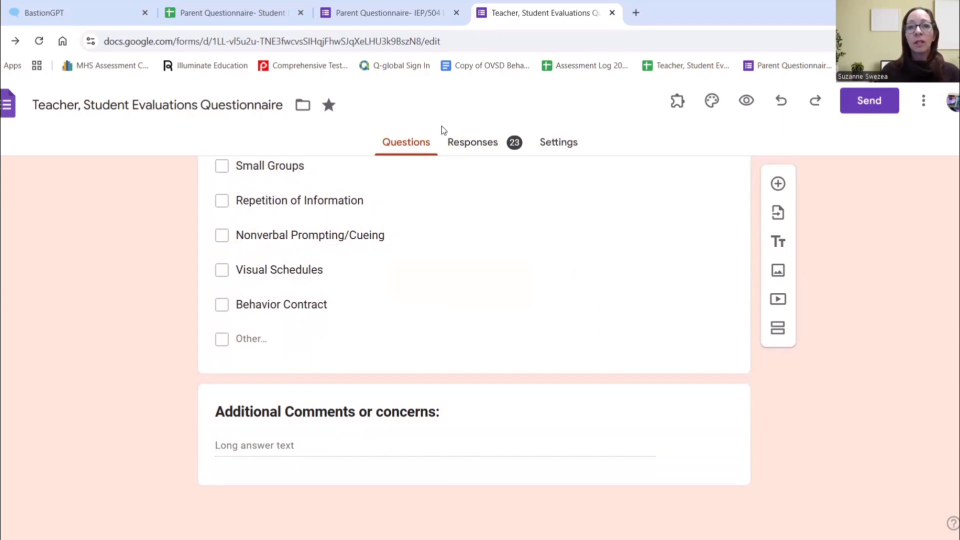
Open the bookmarked response spreadsheet for the Teacher, Student Evaluations Questionnaire.
left_click(671, 67)
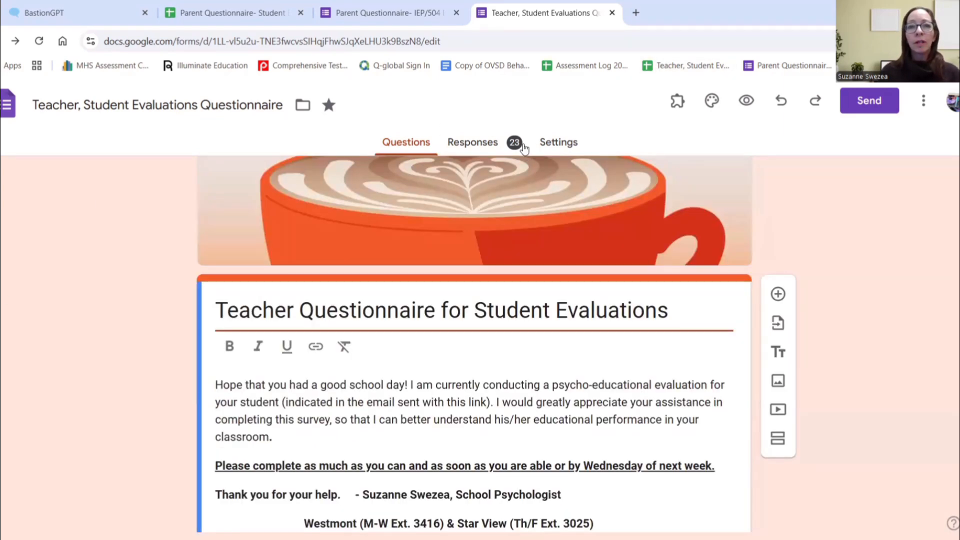
left_click(681, 70)
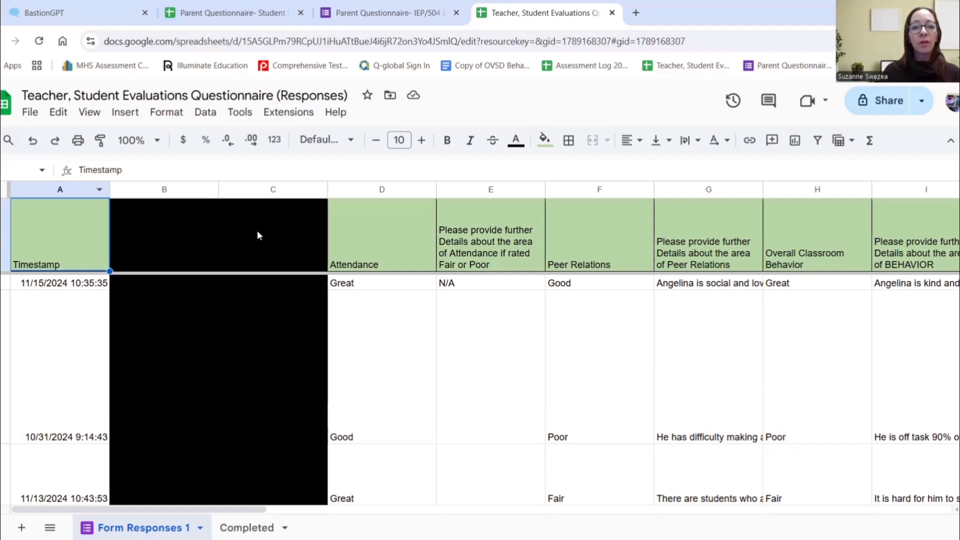
left_click_drag(265, 225, 914, 287)
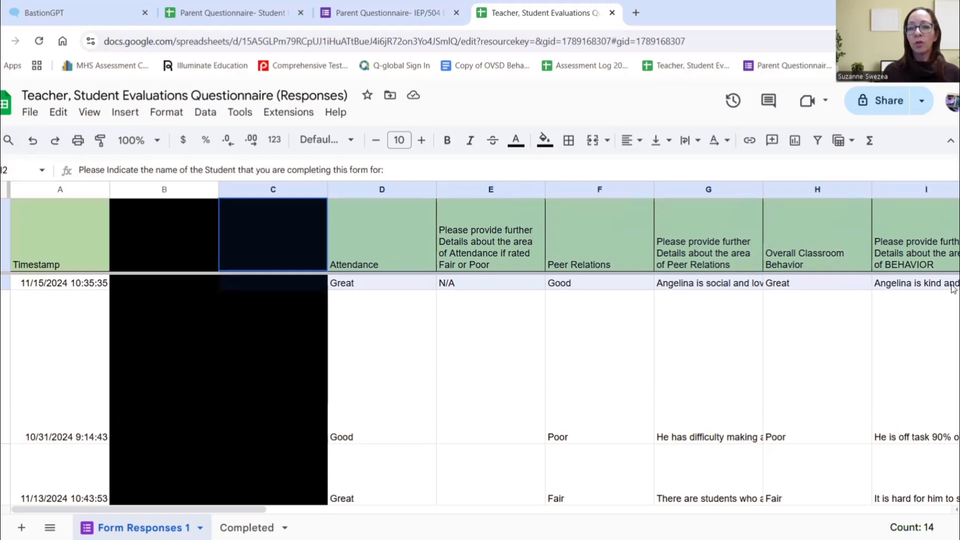
left_click(5, 399)
left_click_drag(5, 399, 75, 344)
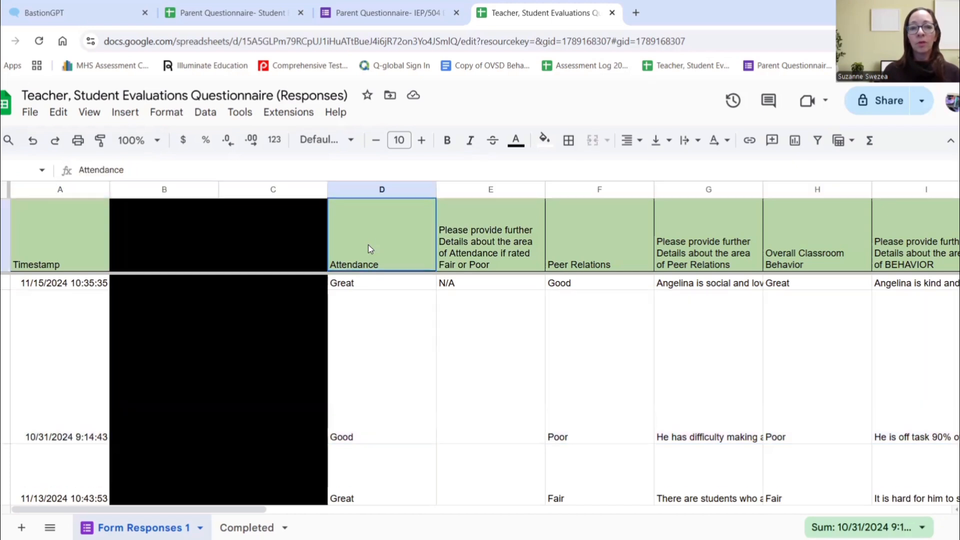
Copy the header cells and the first response row from the Attendance column through column K, leaving out the name columns.
left_click_drag(368, 248, 920, 283)
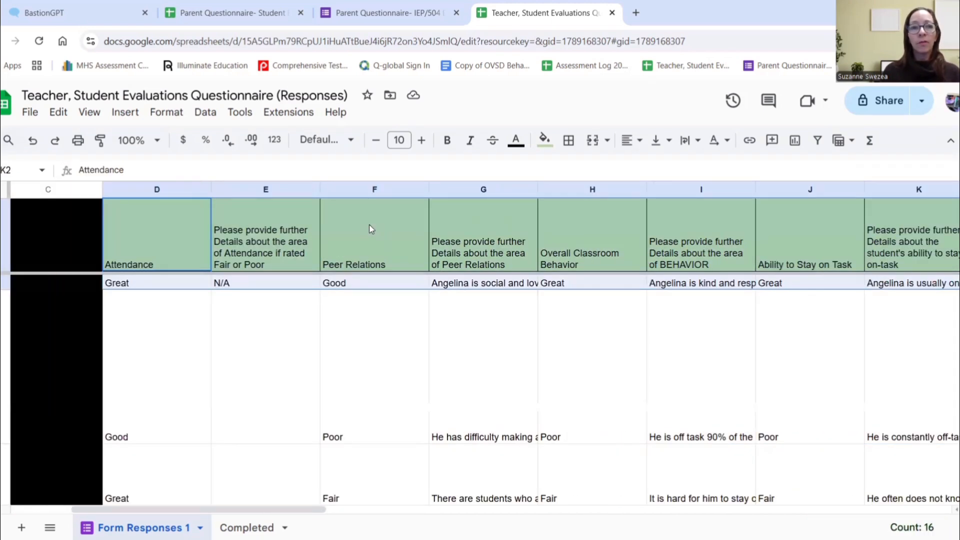
key("ctrl+c")
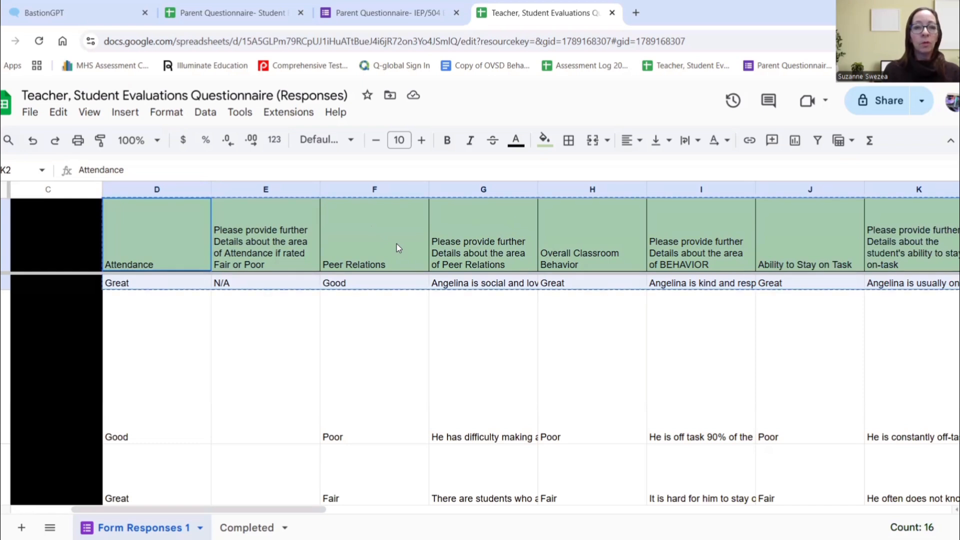
Switch to the BastionGPT chat and make its message field ready for a new prompt.
left_click(76, 11)
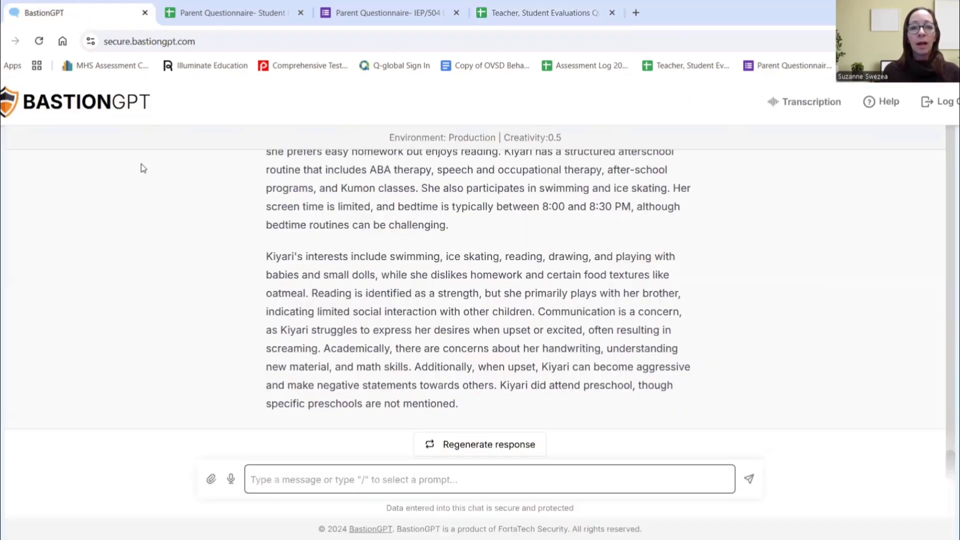
left_click(345, 478)
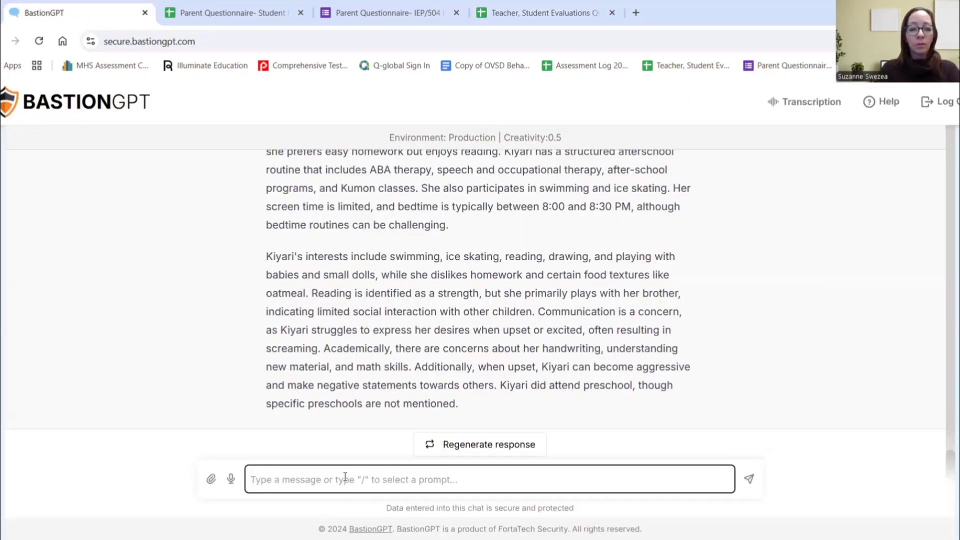
type("summarize")
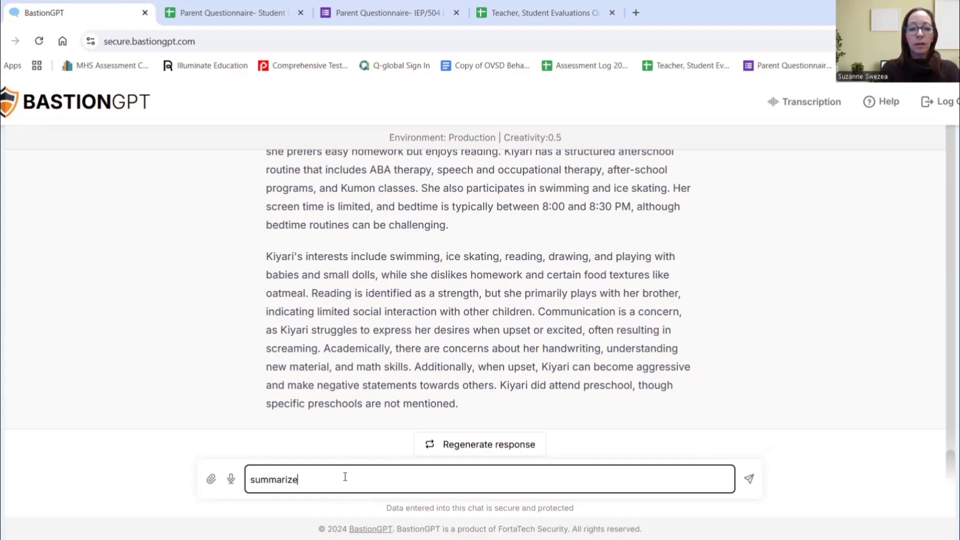
type(" the teacher ")
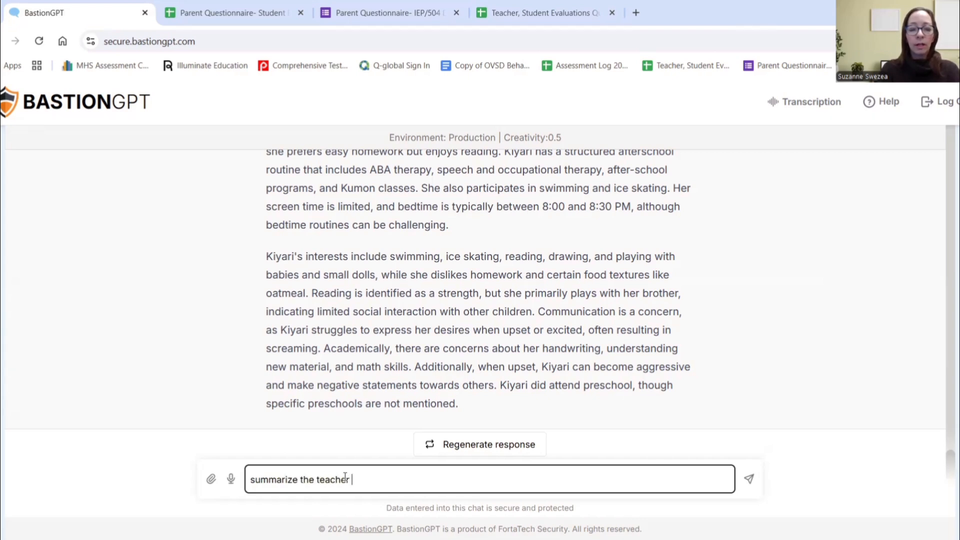
type("repsonses:")
key("ctrl+v")
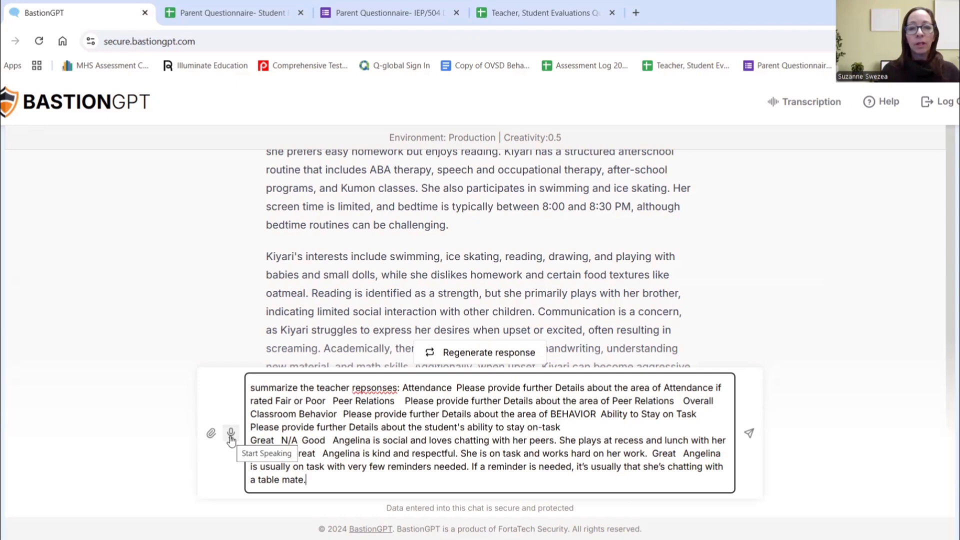
left_click_drag(617, 486, 268, 387)
key("ctrl+a")
key("BackSpace")
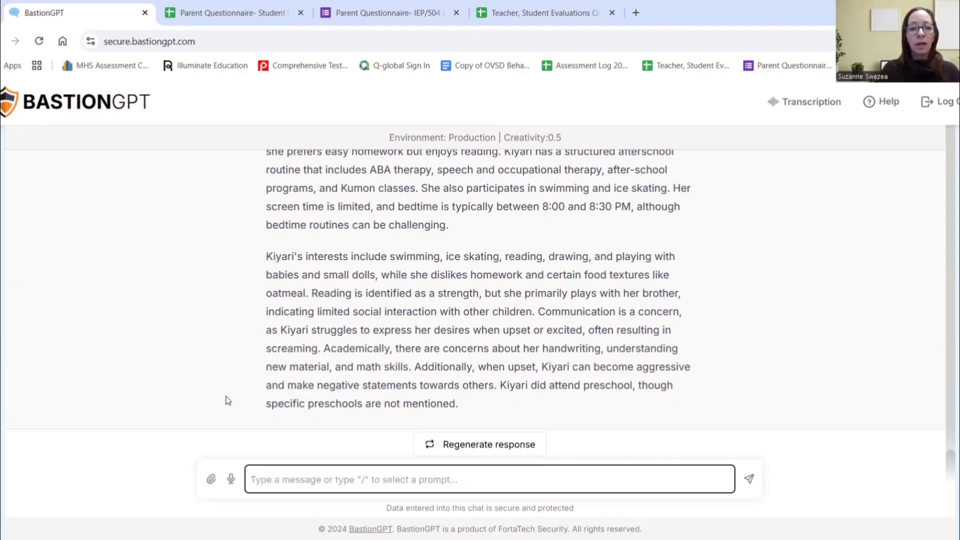
Try out voice dictation in the message field, stop recording and clear the transcribed text.
left_click(231, 480)
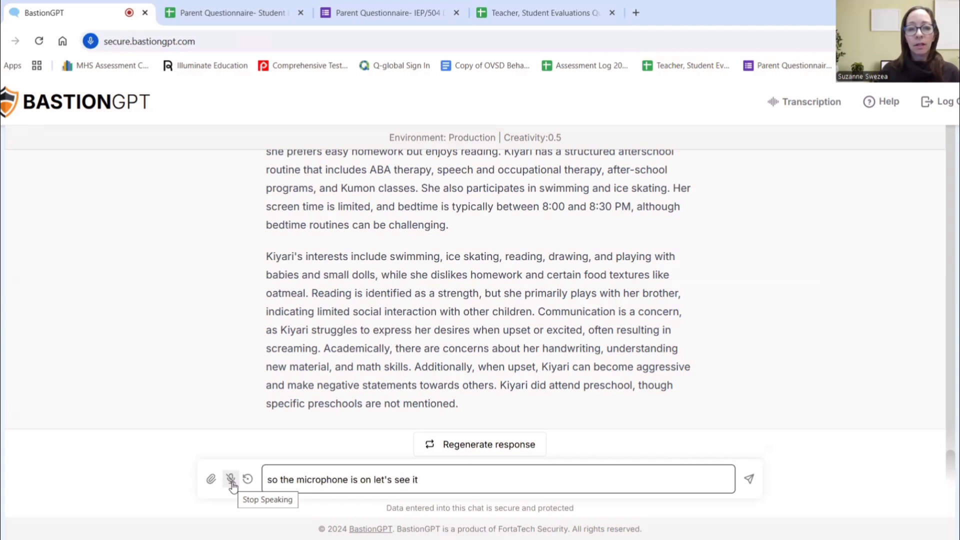
left_click_drag(458, 481, 251, 485)
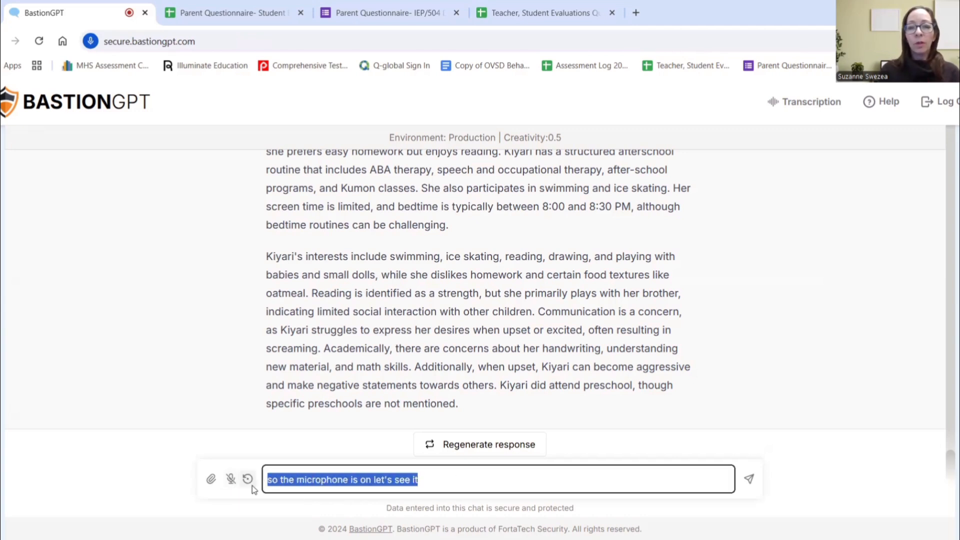
key("BackSpace")
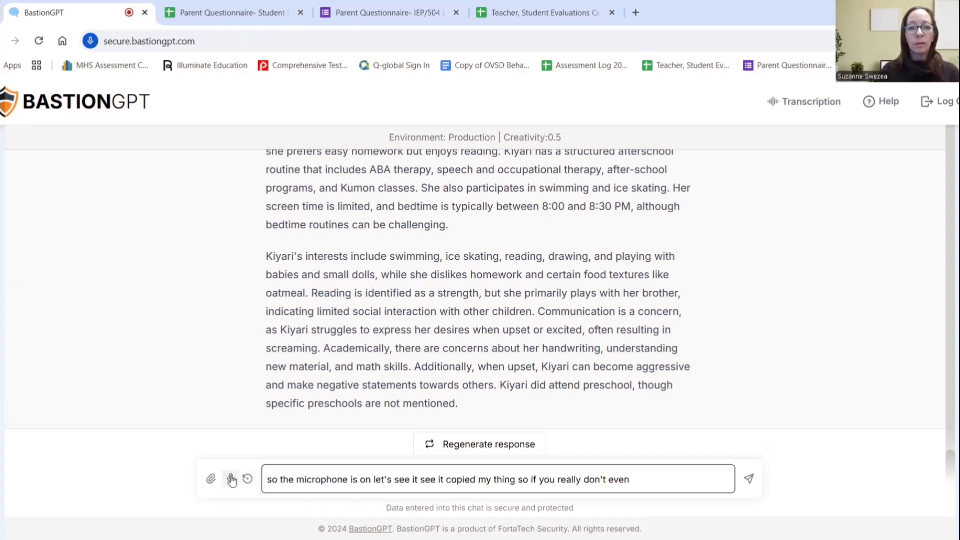
left_click(232, 479)
left_click_drag(668, 479, 233, 490)
key("BackSpace")
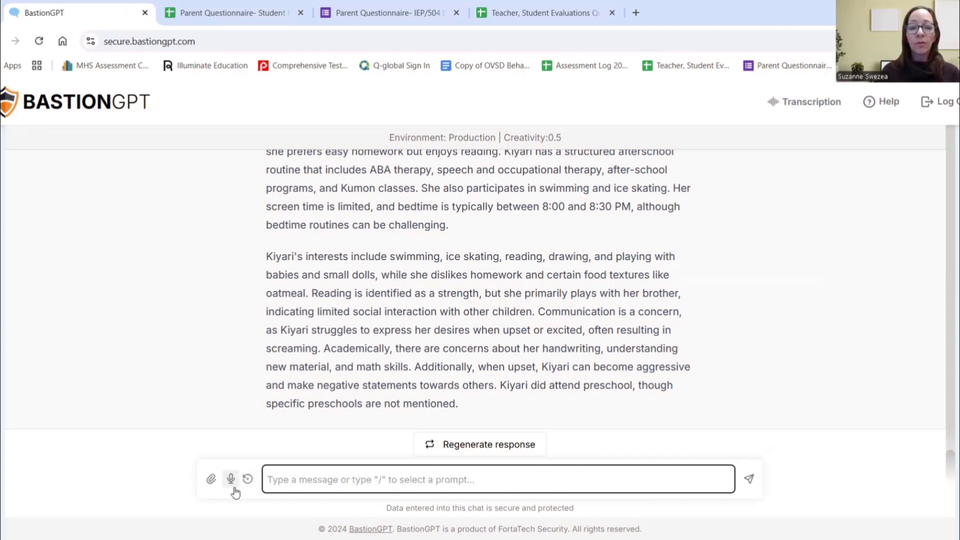
Dictate a request to summarize the teacher questionnaire "for the following responses:", add the copied headers and response row, and submit it.
left_click(233, 488)
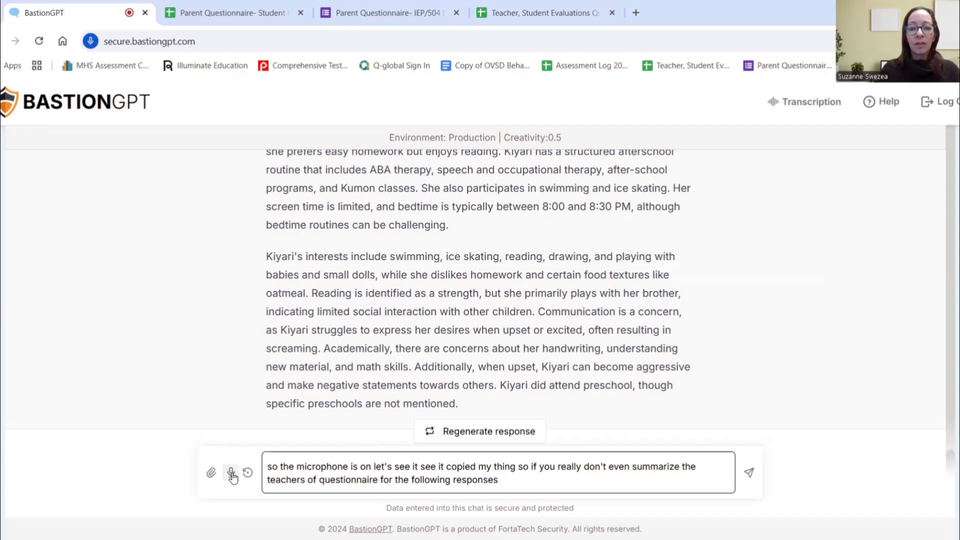
left_click(231, 474)
left_click(503, 483)
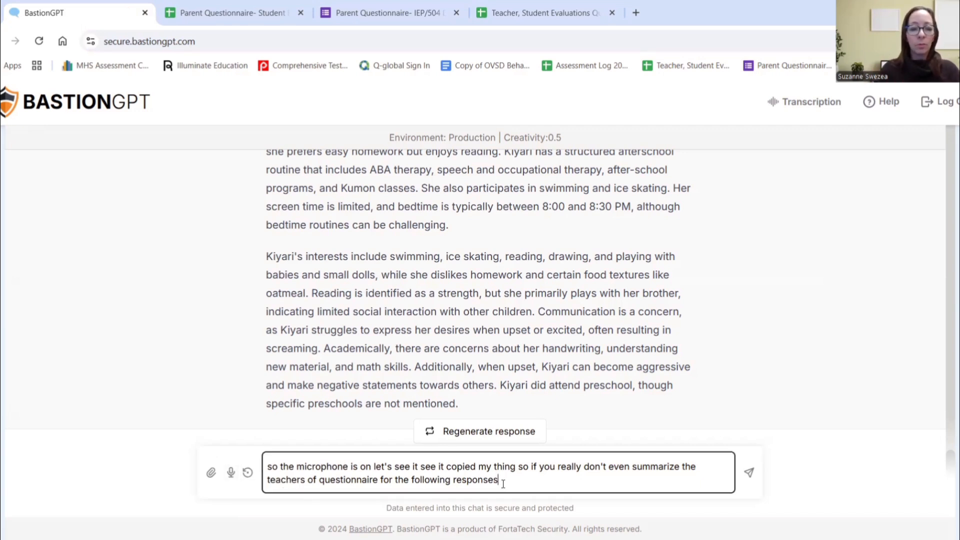
type("Attendance Please provide further Details about the area of Attendance if rated Fair or Poor Peer Relations Please provide further Details about the area of Peer Relations Overall Classroom Behavior Please provide further Details about the area of BEHAVIOR Ability to Stay on Task Please provide further Details about the student's ability to stay on-task Great N/A Good Angelina is social and loves chatting with her peers. She plays at recess and lunch with her friends. Great Angelina is kind and respectful. She is on task and works hard on her work. Great Angelina is usually on task with very few reminders needed. If a reminder is needed, it's usually that she's chatting with a table mate.")
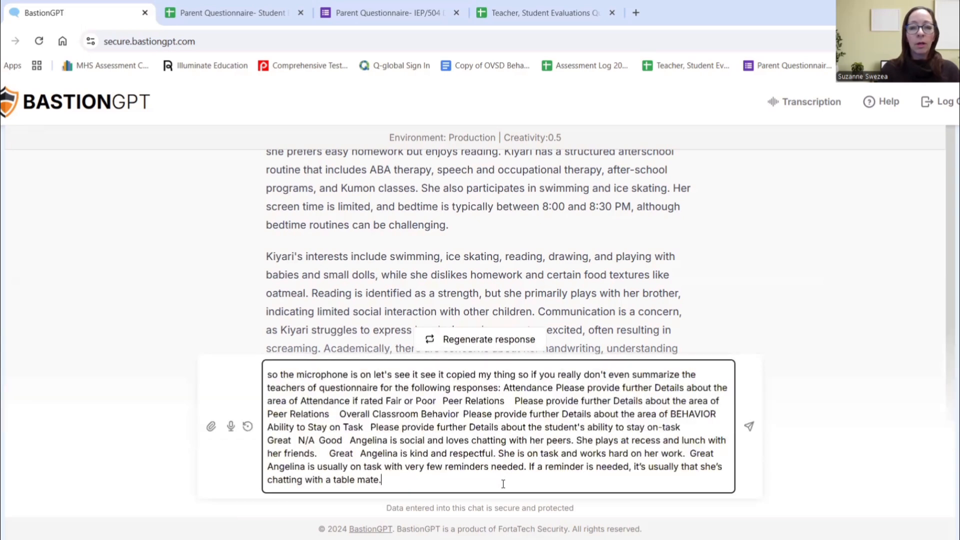
left_click(749, 427)
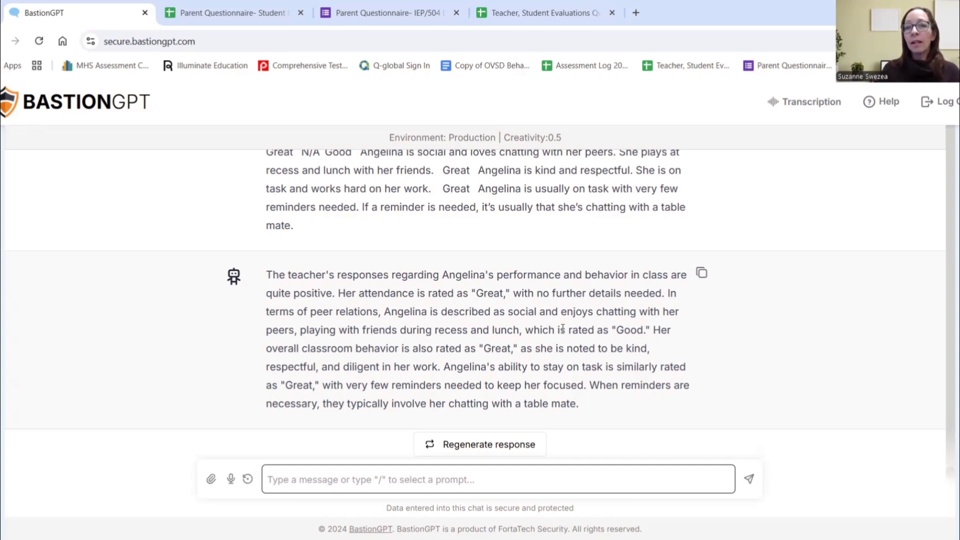
Send the follow-up prompt "summarize in two paragraphs with more details" for the teacher responses.
left_click(412, 480)
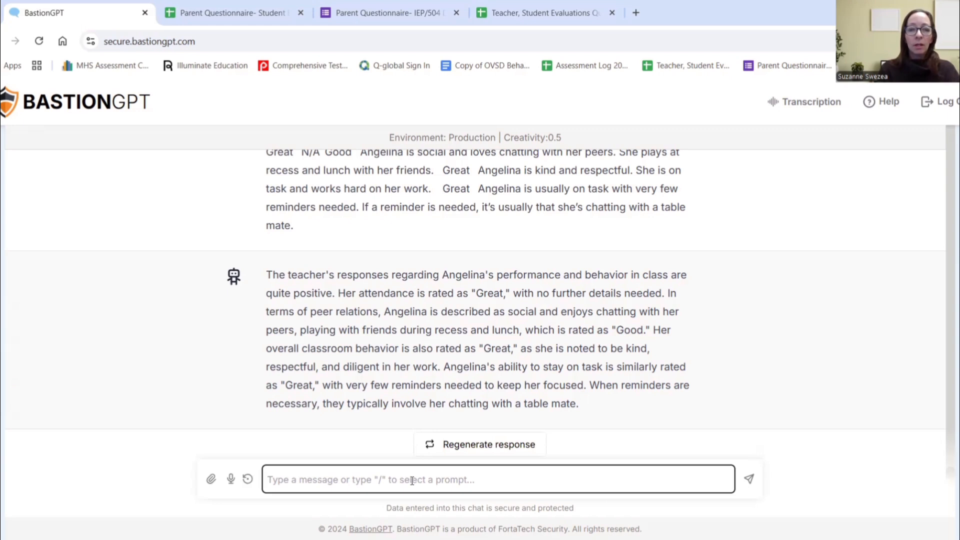
type("summarize in two")
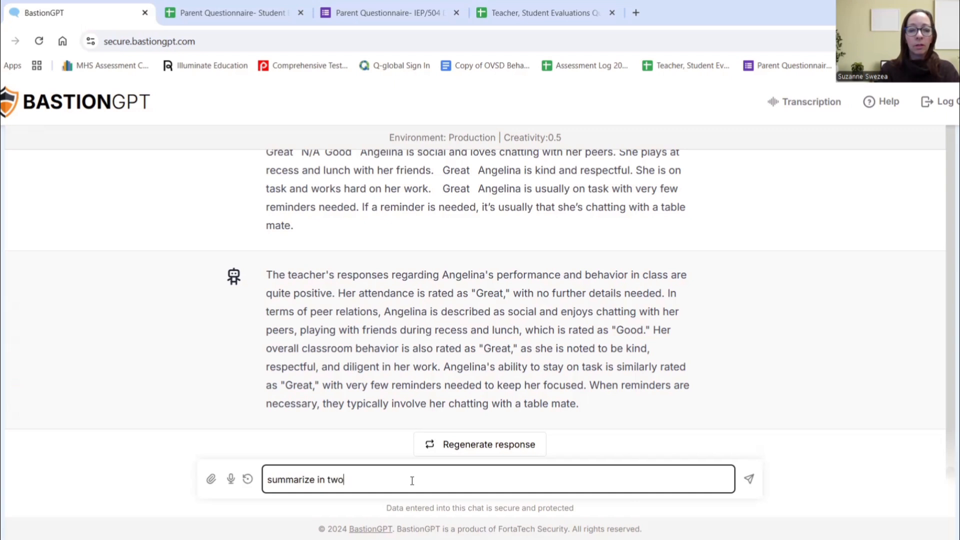
type(" paragraphs with mo")
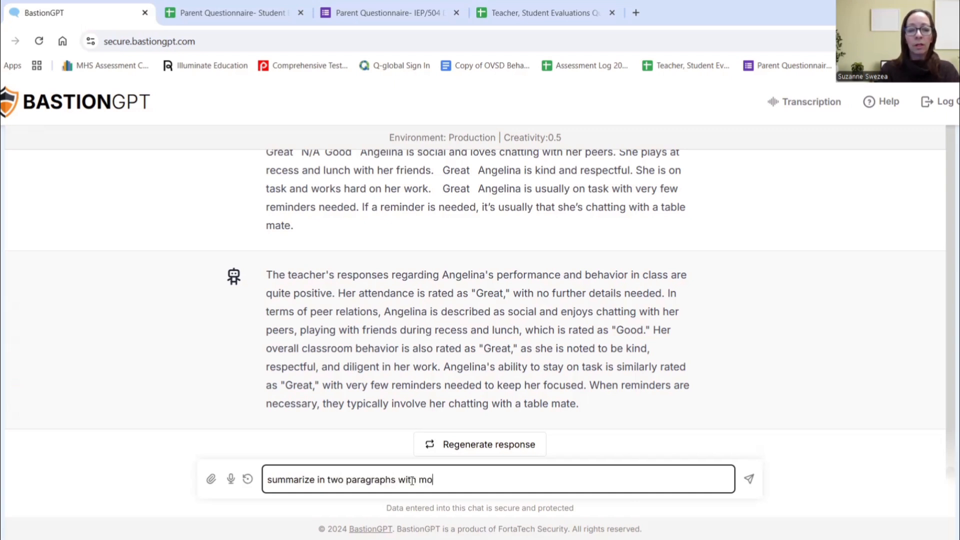
type("re details")
key("Return")
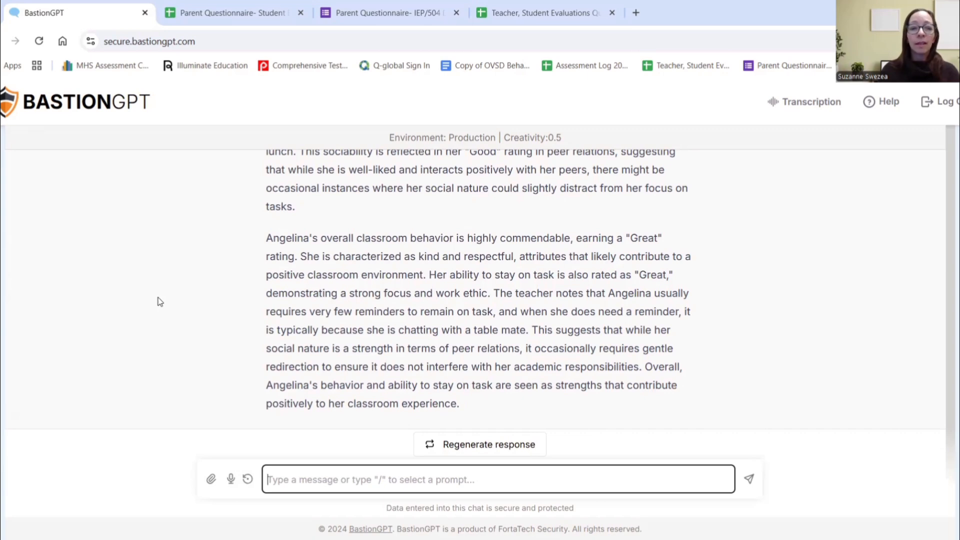
Review the conversation back to the first parent questionnaire prompt and reload the chat page.
scroll(158, 319, "up", 10)
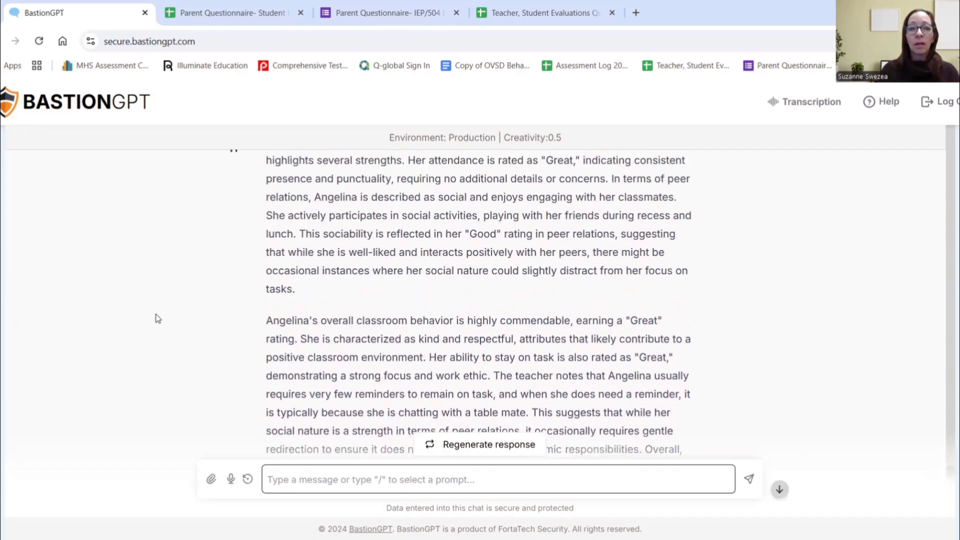
scroll(158, 319, "up", 20)
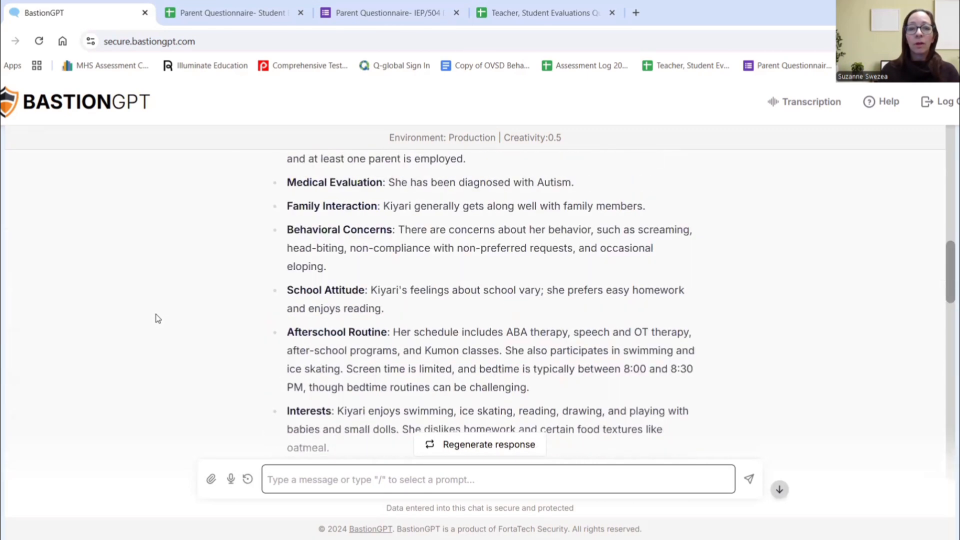
scroll(158, 318, "up", 5)
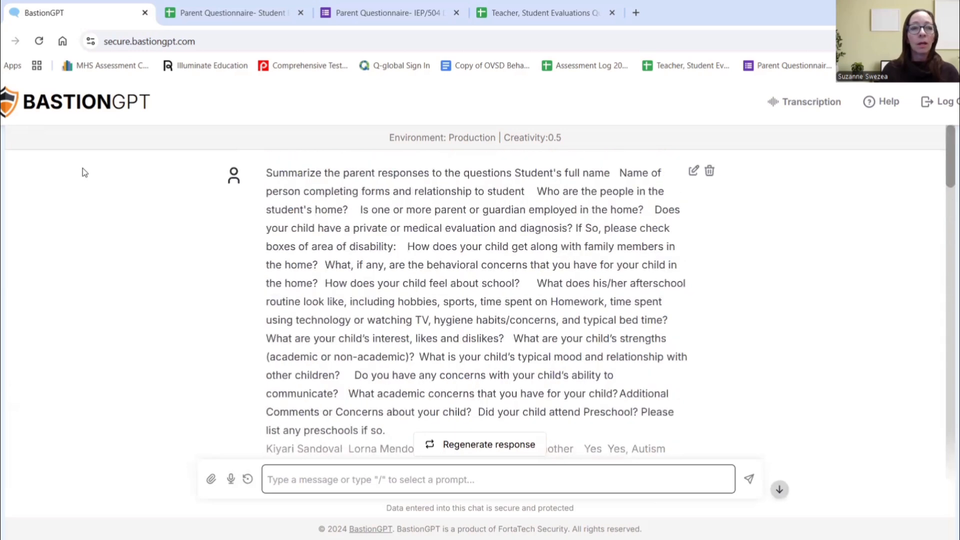
left_click(39, 41)
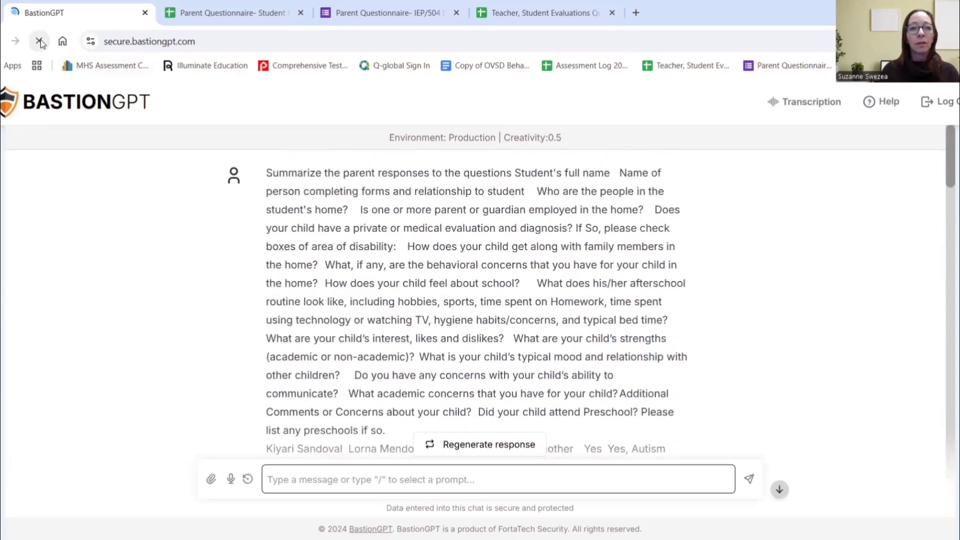